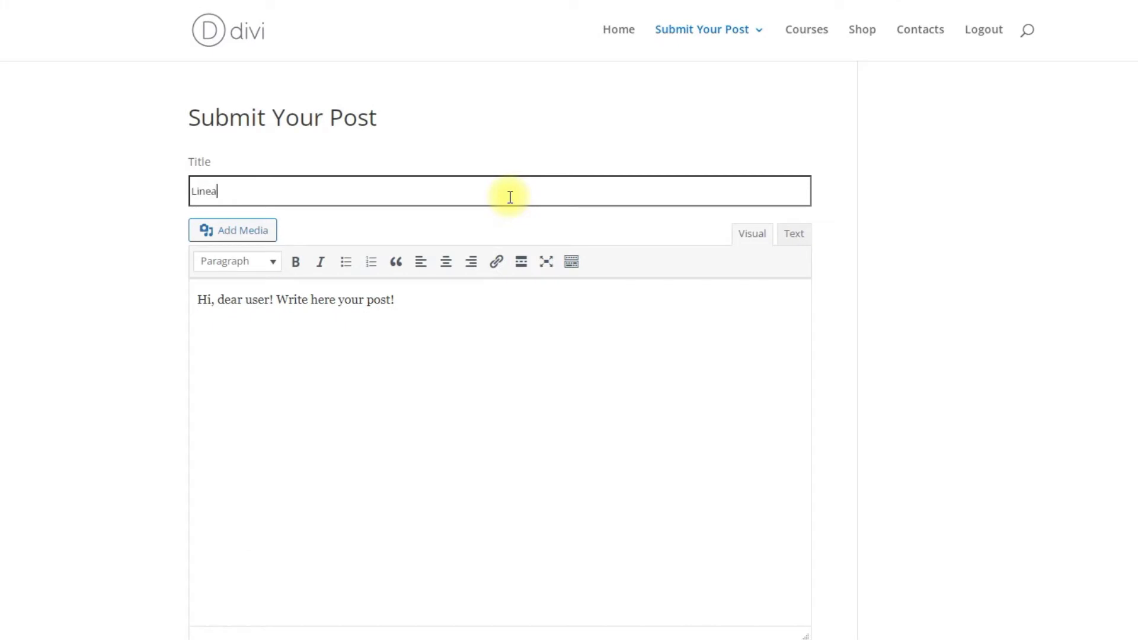
Step: Title the article 'Lineage II', paste in its body text, and tag it mmorpg
type("ge II")
left_click(472, 315)
key("ctrl+a")
type("Lineage II is a massive multiplayer online role-playing game (MMORPG) for Microsoft Windows and the second game in the Lineage series. It is a prequel to Lineage and is set 150 years before the first game. It has become popular since its October 1, 2003 launch in South Korea, reporting 1,000,918 unique users during the month of March 2007. To date, the game has been played by more than 14 million users, most of whom are based in Asia. Lineage II adopted a free-to-play model in Lineage II: Goddess of Destruction, with all game content being free except for \"purchasable in-game store items and packs\" in November 2011. A prequel, Lineage 2: Revolution, was released as a mobile game in 2016. Lineage 2M was launched for the first time in South Korea in November 2019.")
scroll(692, 349, "down", 1)
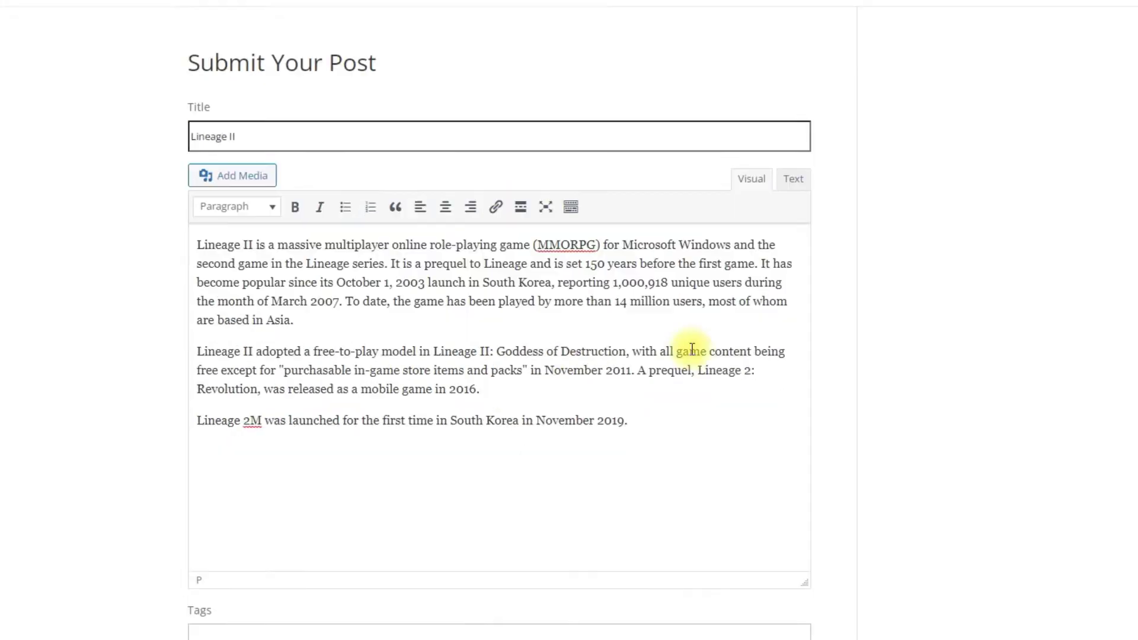
scroll(691, 350, "down", 4)
left_click(465, 389)
type("mmorpg")
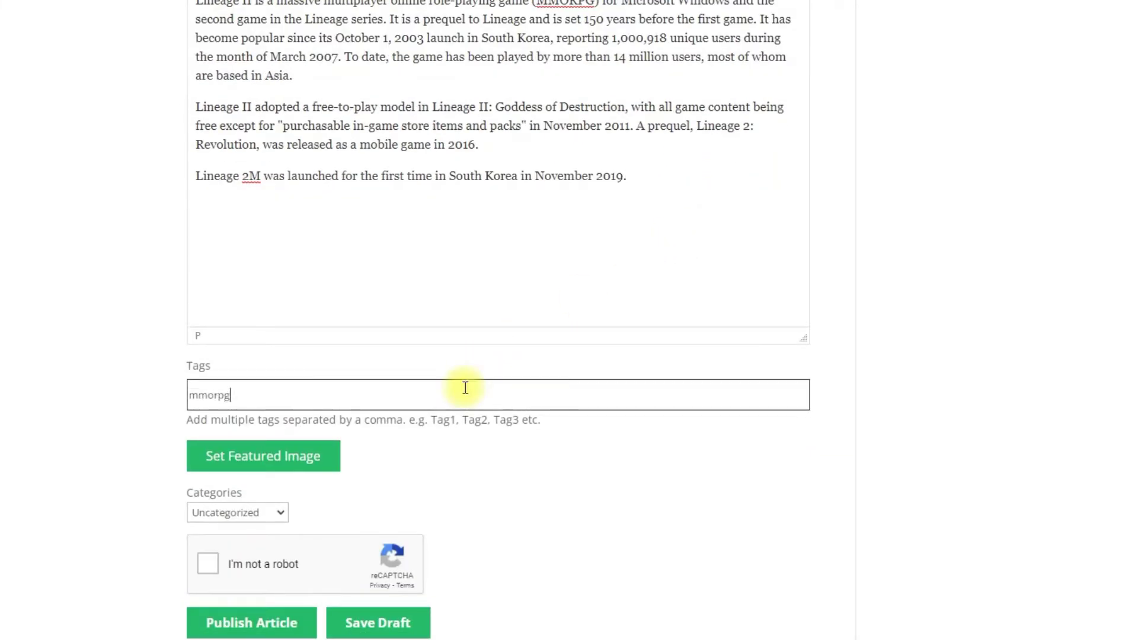
Step: Add the Lineage featured image, choose User's Posts category, pass the captcha, and submit for moderation
left_click(320, 456)
double_click(102, 18)
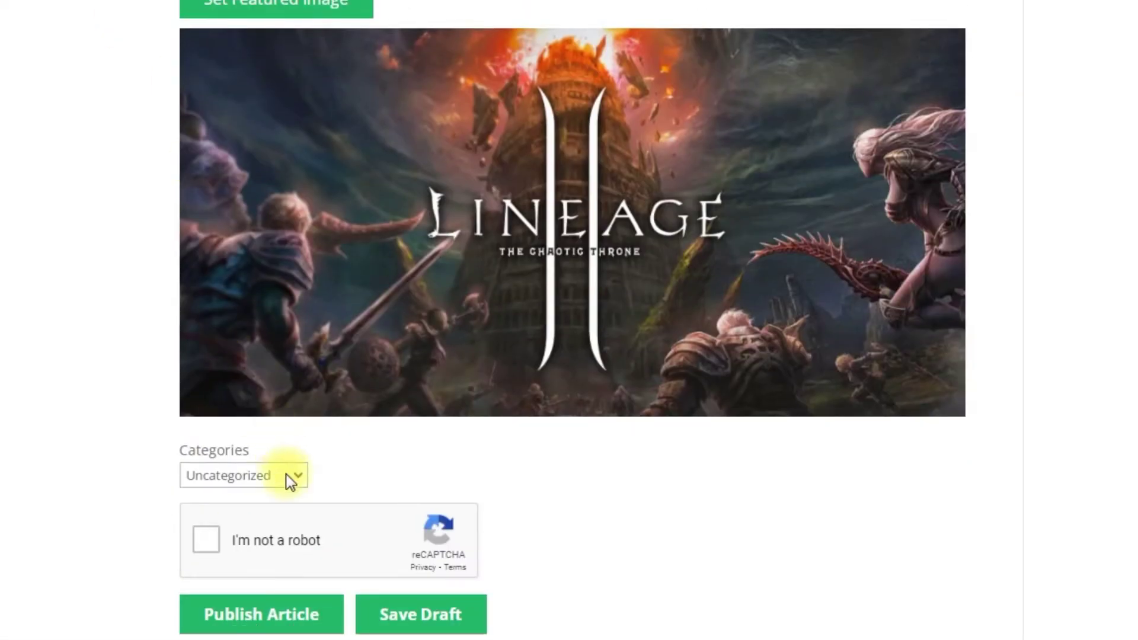
left_click(290, 480)
left_click(275, 571)
left_click(220, 546)
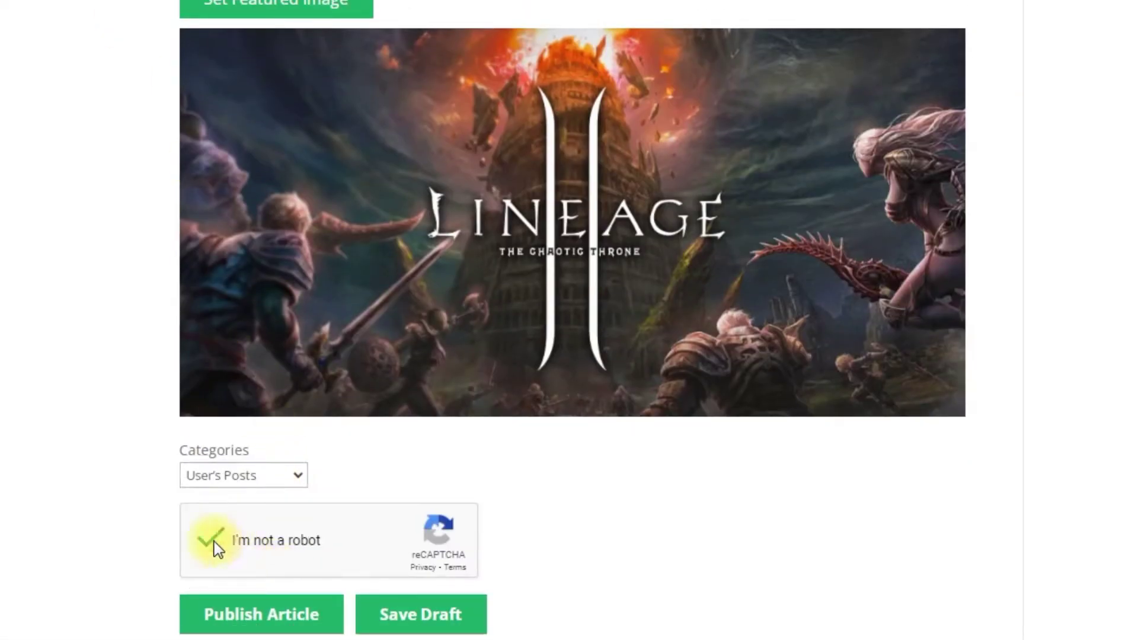
left_click(262, 614)
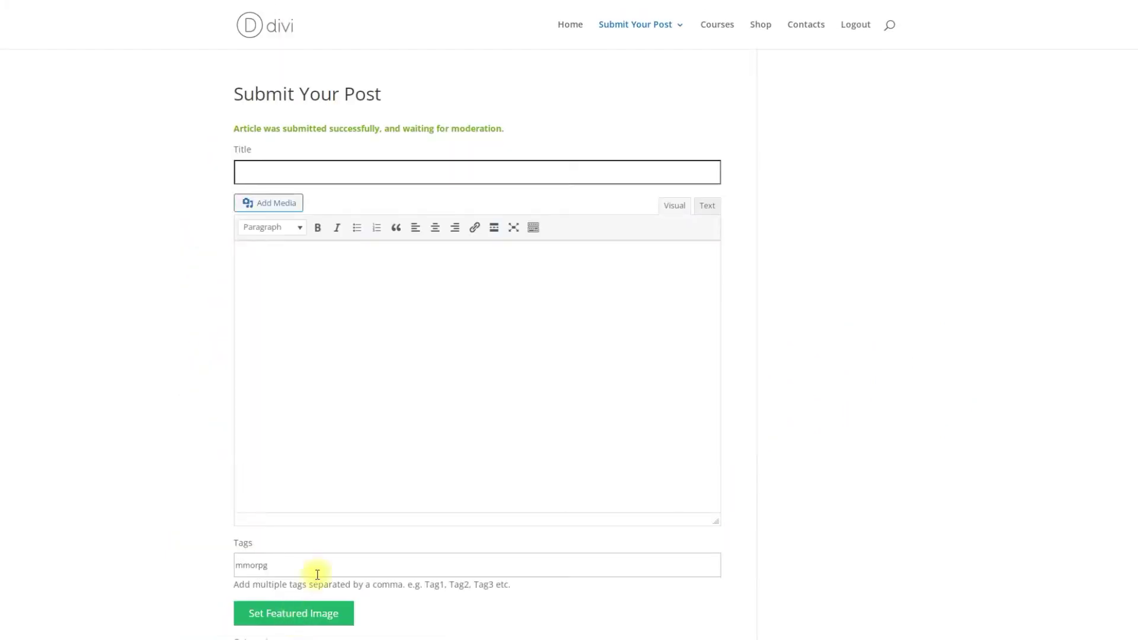
Step: From the User's Post Dashboard, list the draft posts awaiting moderation
mouse_move(639, 49)
left_click(658, 75)
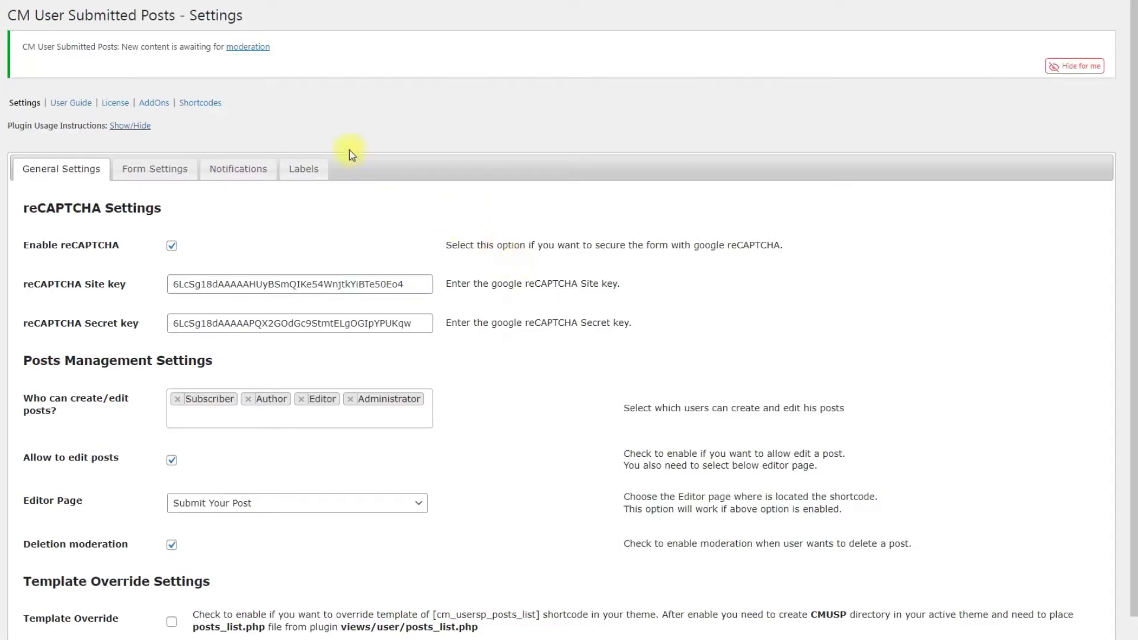
left_click(247, 47)
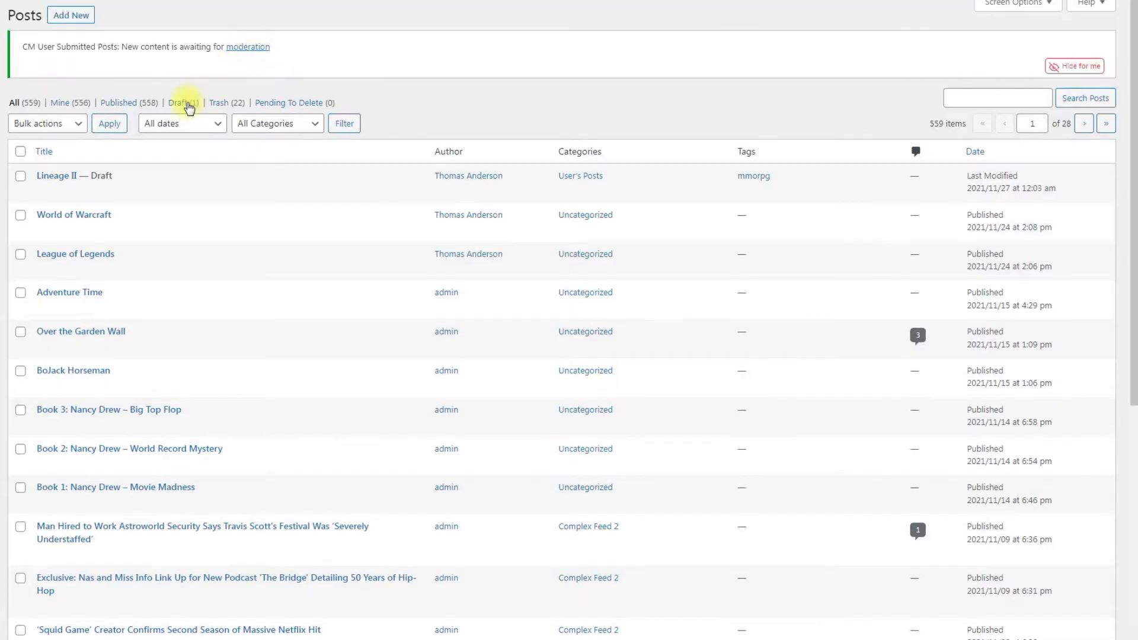
left_click(188, 105)
Step: Quick-edit the Lineage II draft's status to Published, then open it from the blog home page
left_click(89, 189)
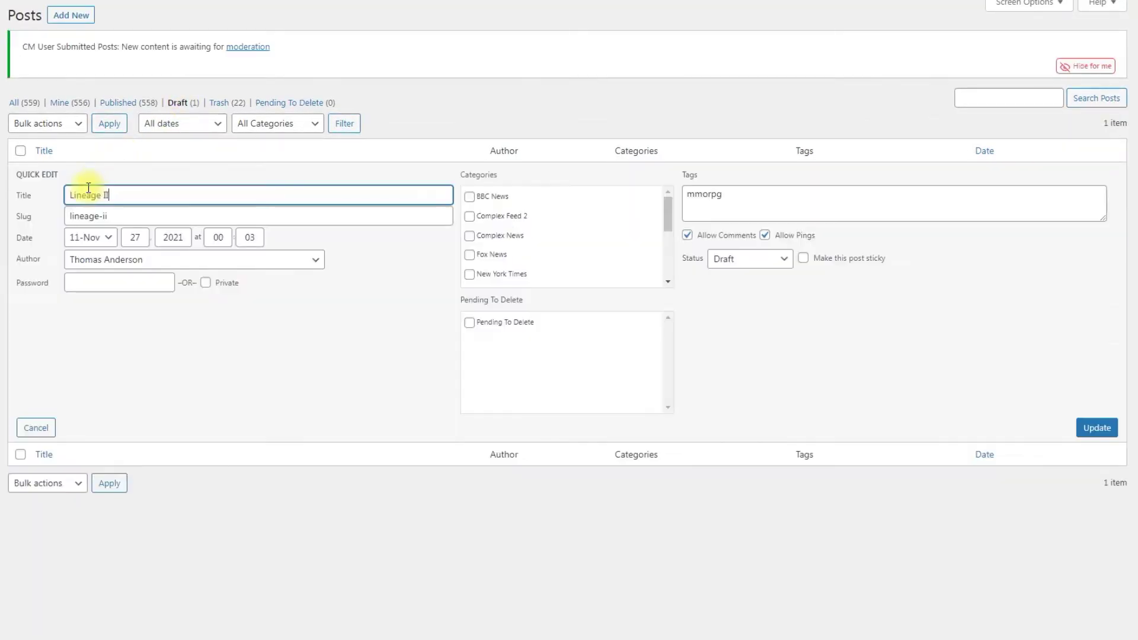
left_click(748, 259)
left_click(744, 272)
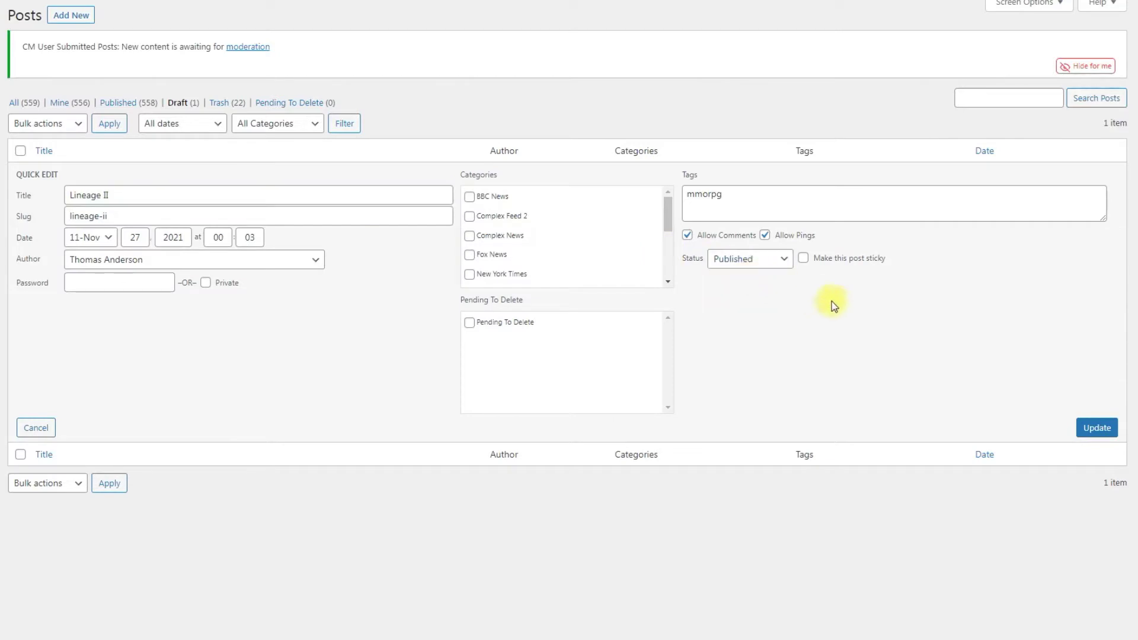
left_click(1097, 428)
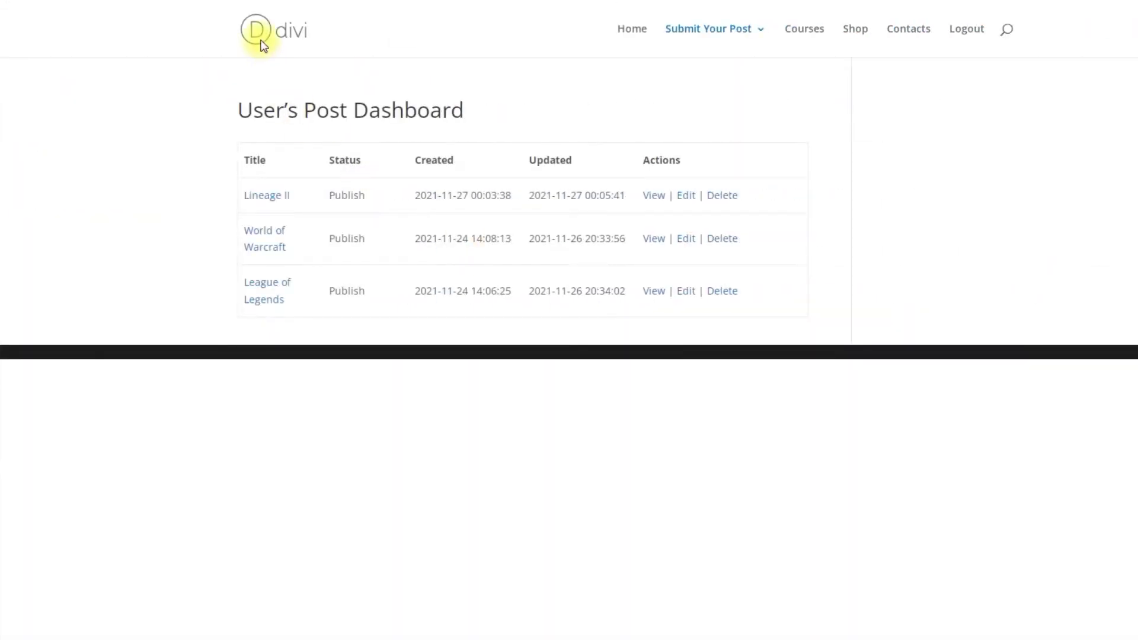
left_click(263, 45)
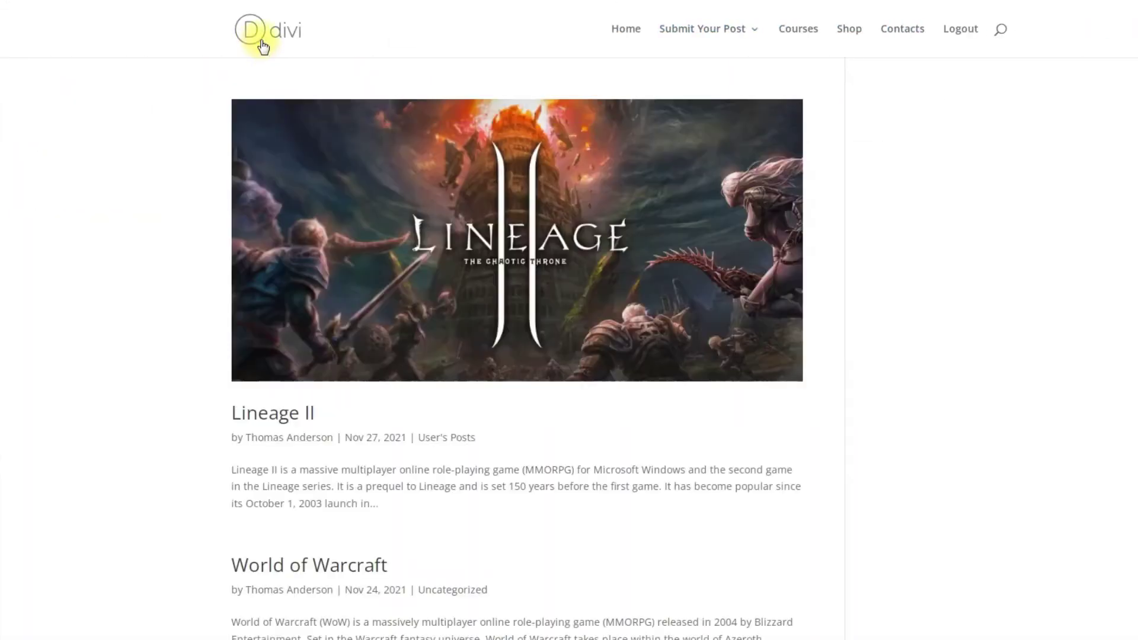
left_click(292, 414)
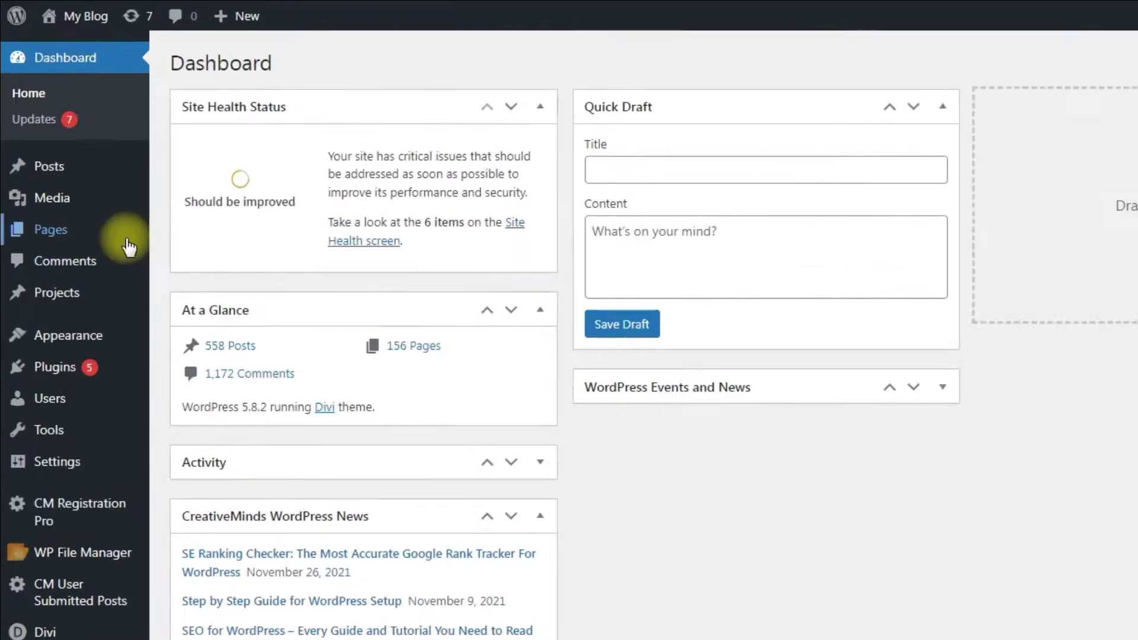
Step: Create and publish a 'Submit Your Post' page containing the [add_post_form] shortcode
mouse_move(71, 153)
left_click(145, 311)
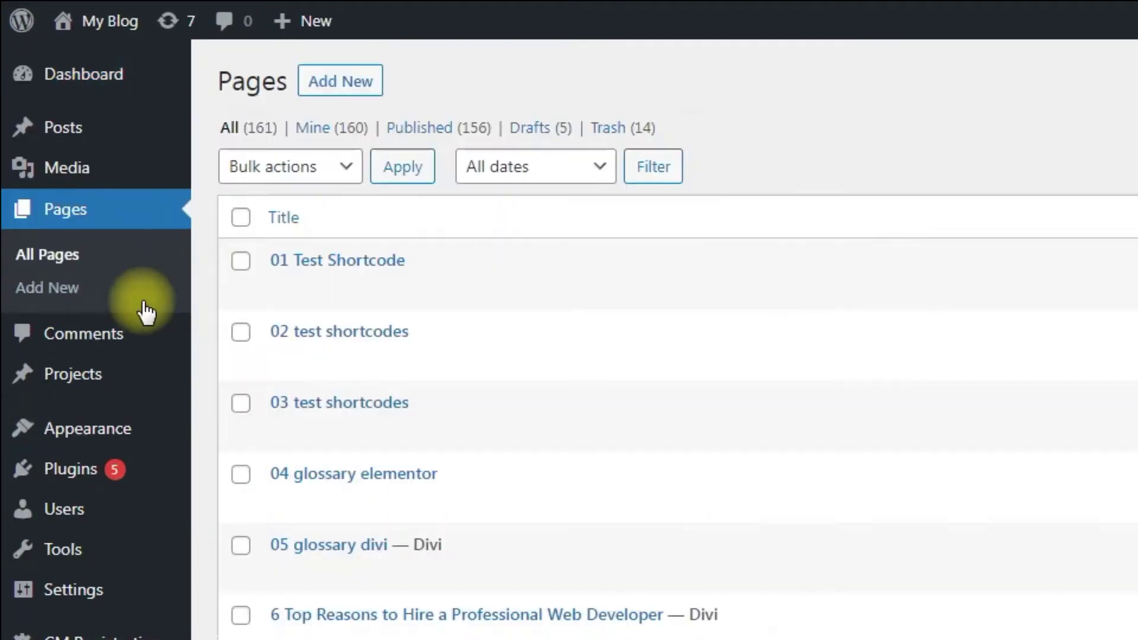
left_click(353, 89)
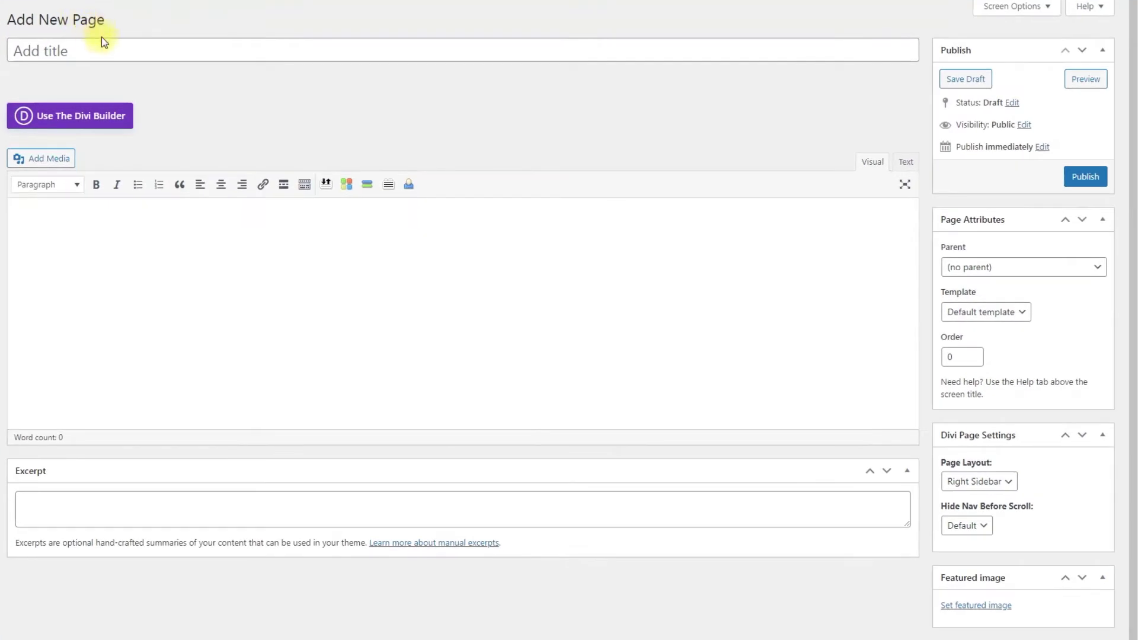
left_click(133, 48)
type("Submit Your Post")
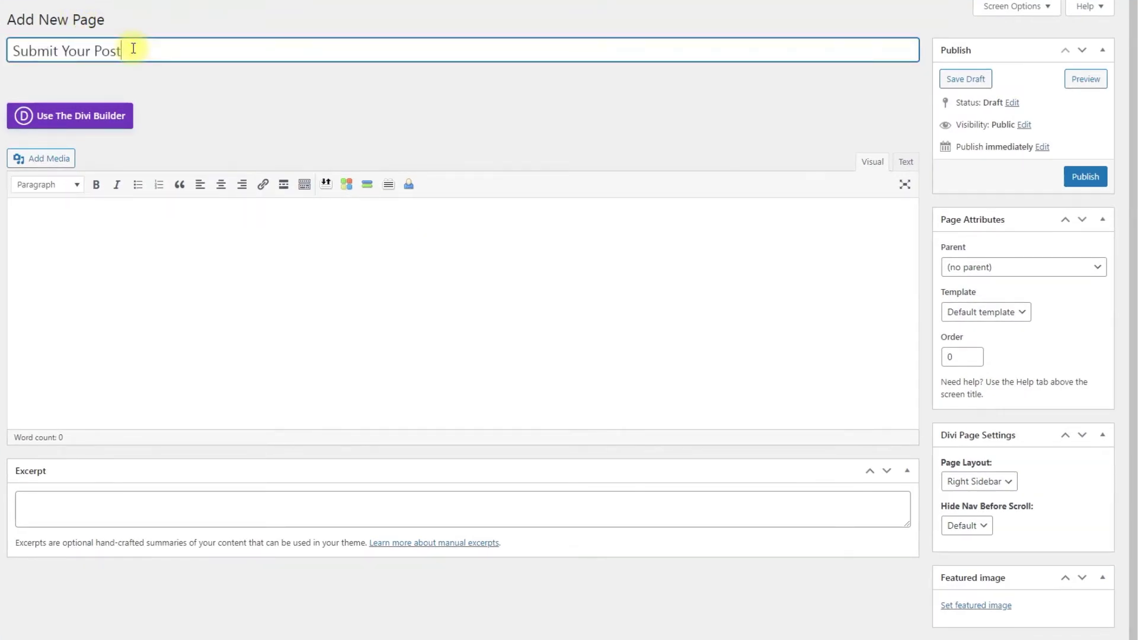
key("Tab")
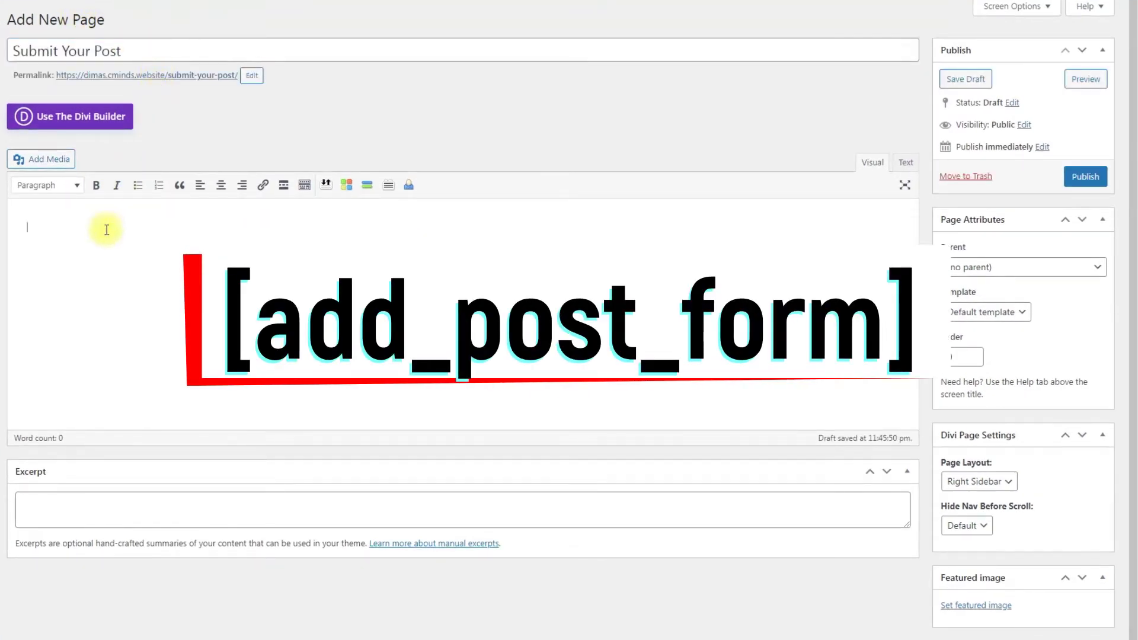
type("[add_post_form]")
left_click(1090, 180)
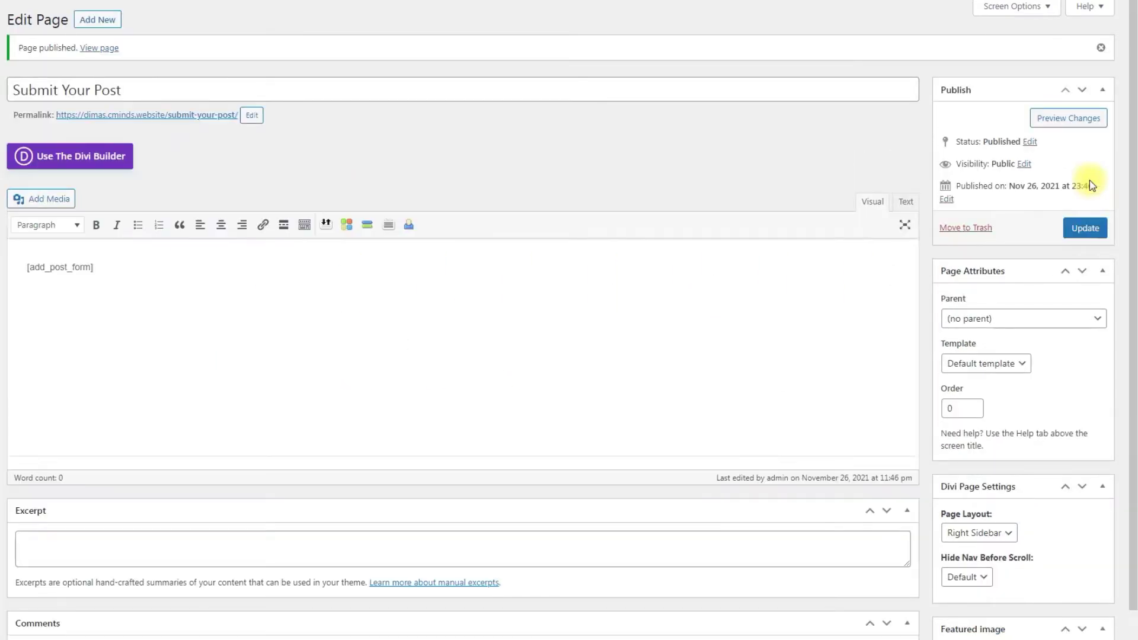
Step: Create a 'User's Post Dashboard' page with the [cm_usersp_posts_list] shortcode and publish it
left_click(116, 19)
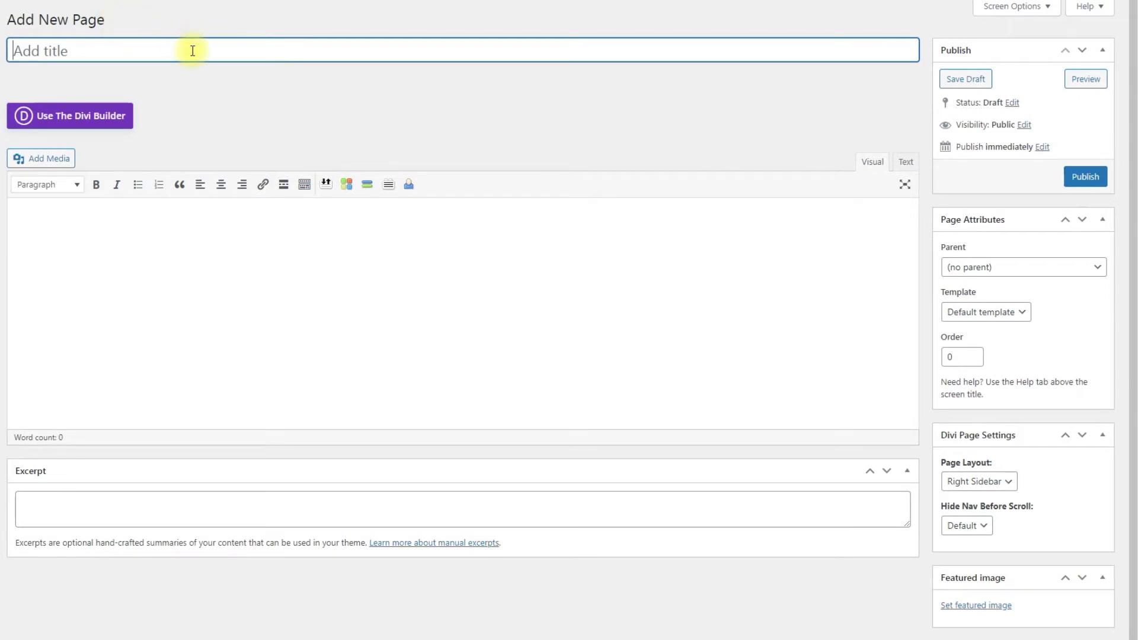
type("User's Post Dashboard")
left_click(248, 115)
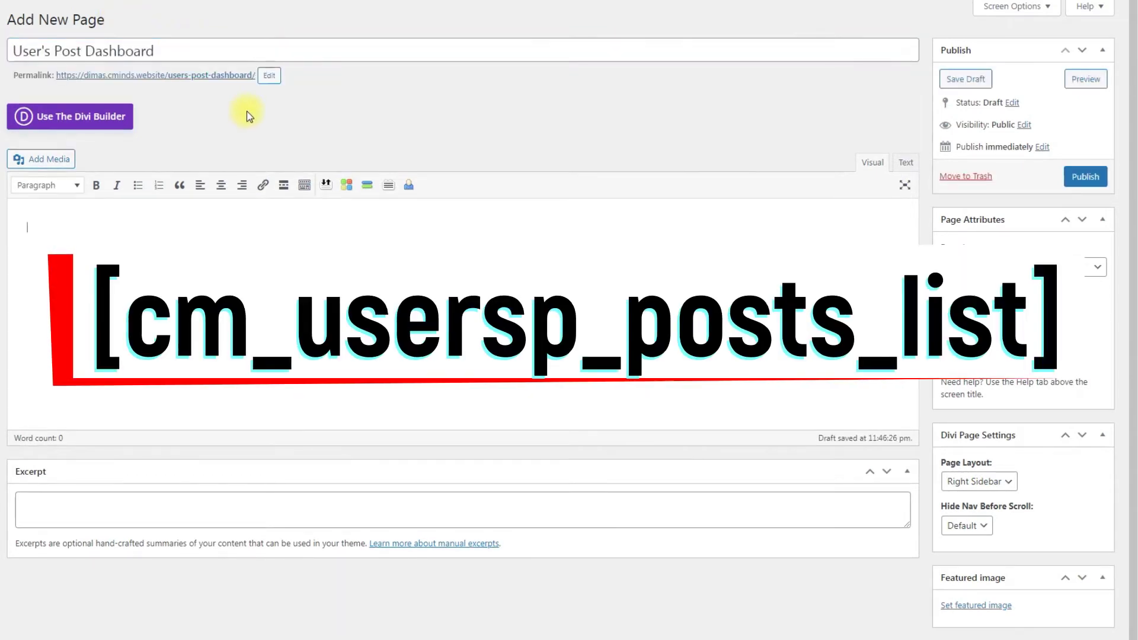
left_click(199, 238)
type("[cm_usersp_posts_list]")
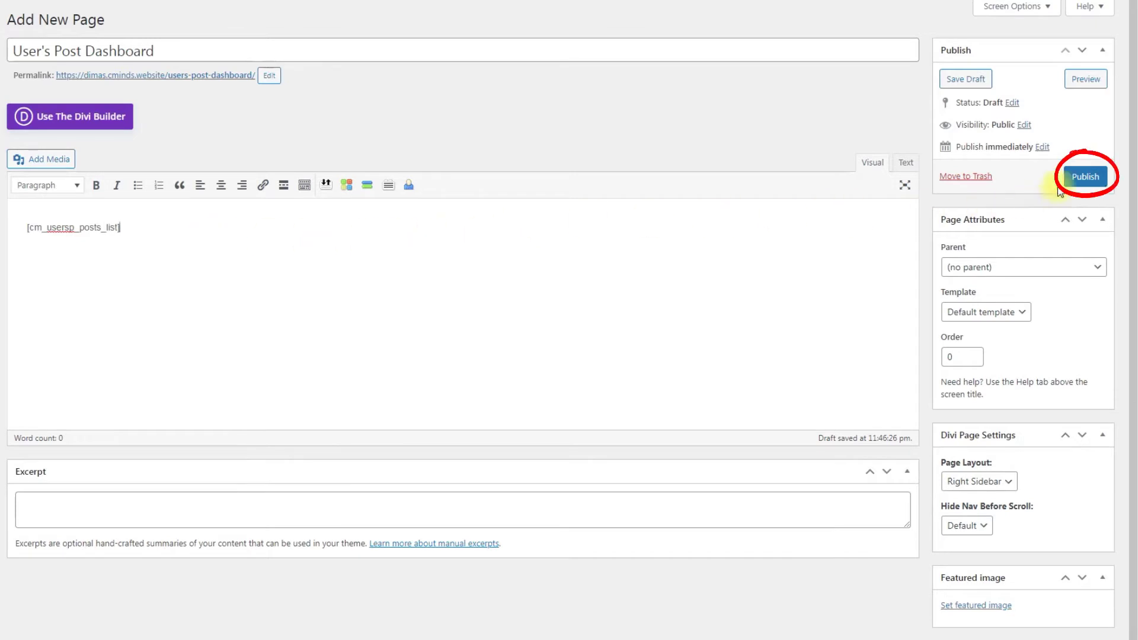
left_click(1074, 181)
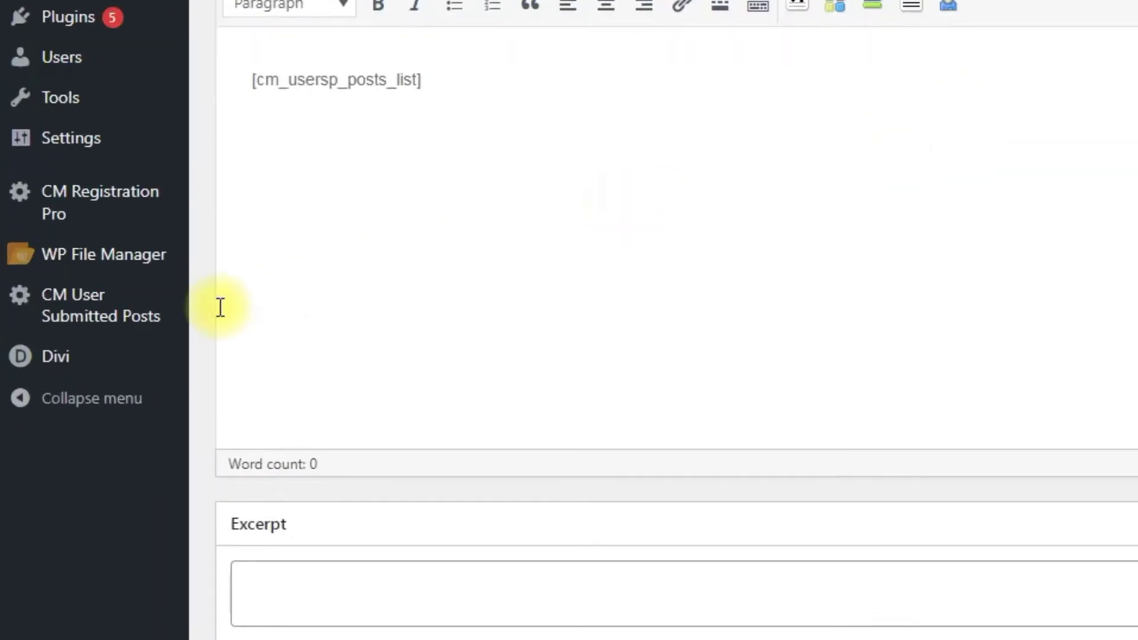
Step: Open the CM User Submitted Posts settings page from the admin menu
mouse_move(61, 385)
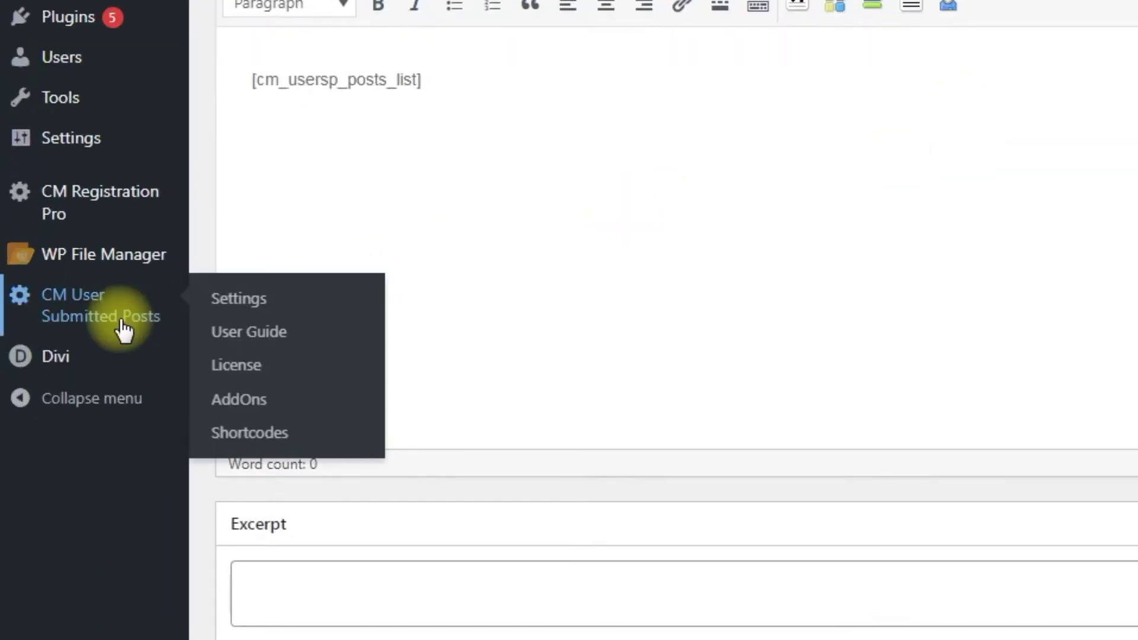
left_click(299, 301)
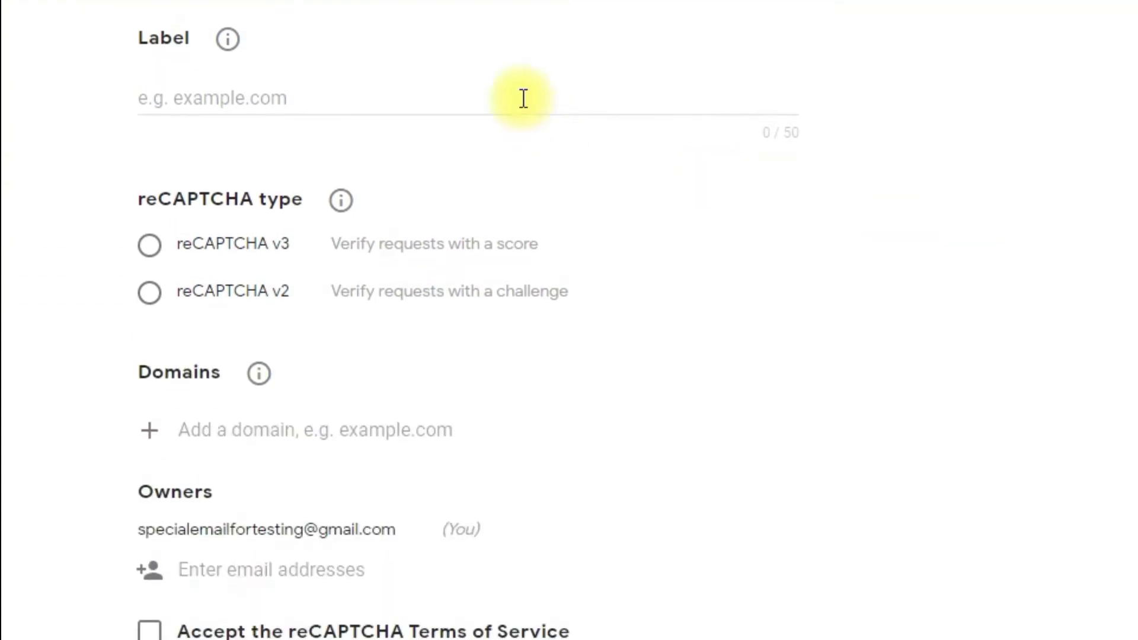
Step: Register 'User Submitted Posts' as a reCAPTCHA v2 site for the blog domain, terms accepted, alerts off
left_click(524, 98)
type("User Submitted Posts")
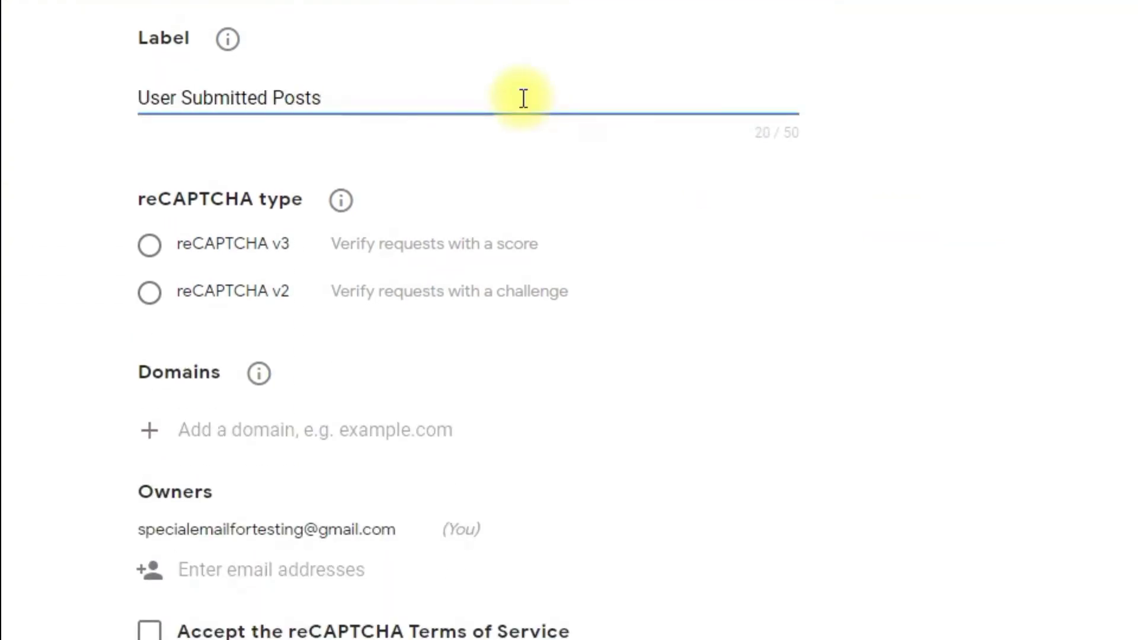
left_click(151, 294)
scroll(877, 500, "down", 5)
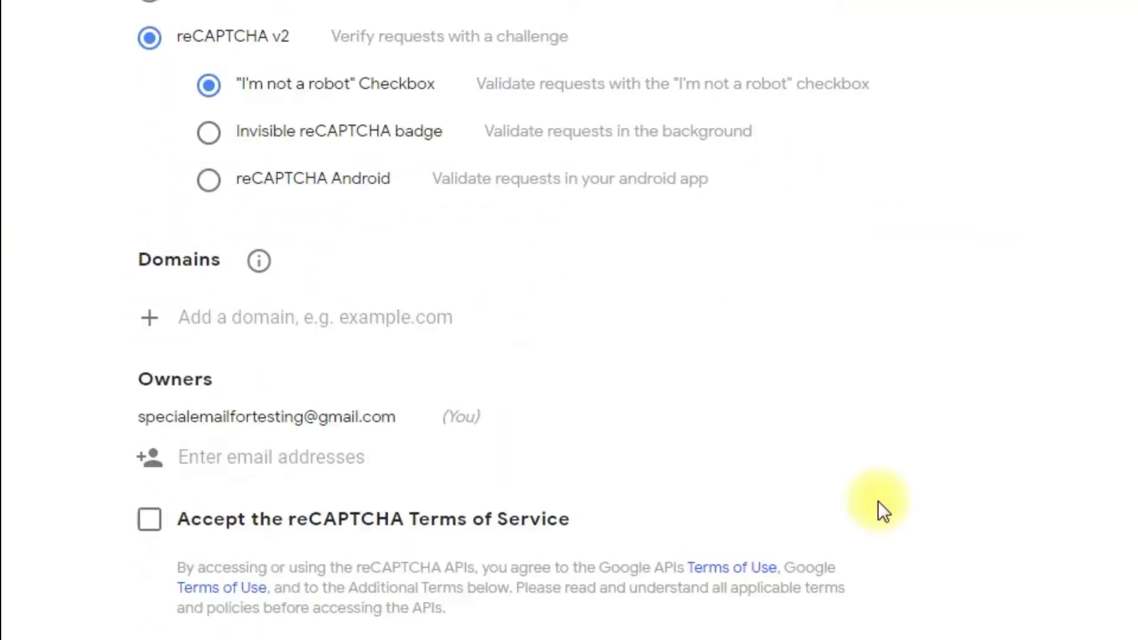
left_click(367, 261)
type("dimas.cminds.website")
left_click(723, 381)
scroll(724, 382, "down", 4)
left_click(148, 227)
left_click(151, 474)
left_click(330, 599)
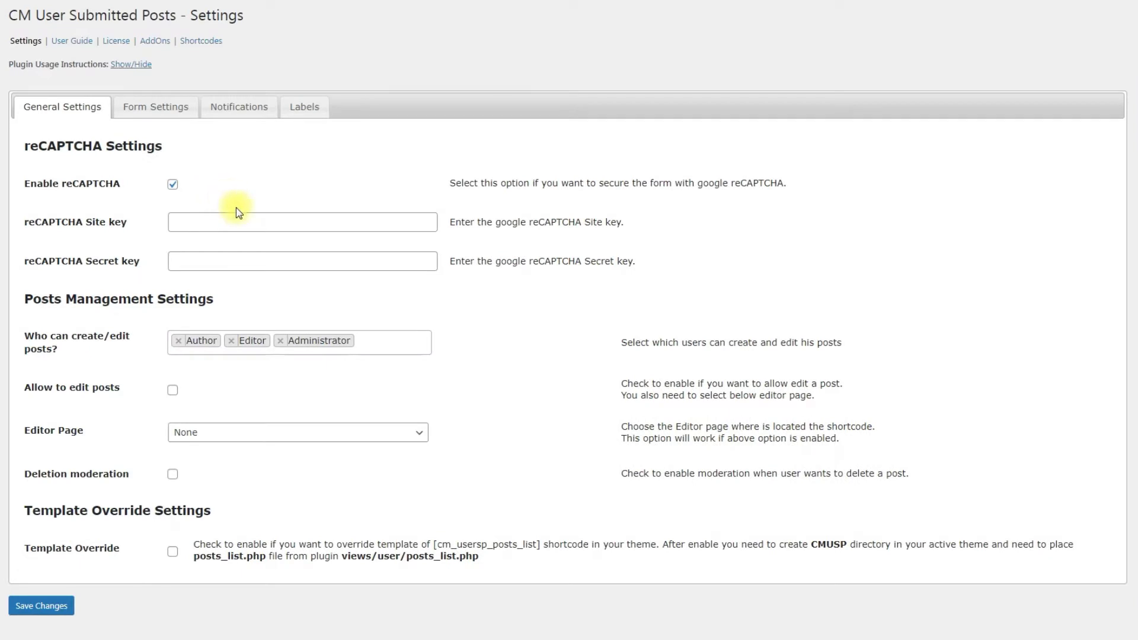
Step: Paste the reCAPTCHA site key and secret key into the plugin settings
left_click(244, 221)
key("ctrl+v")
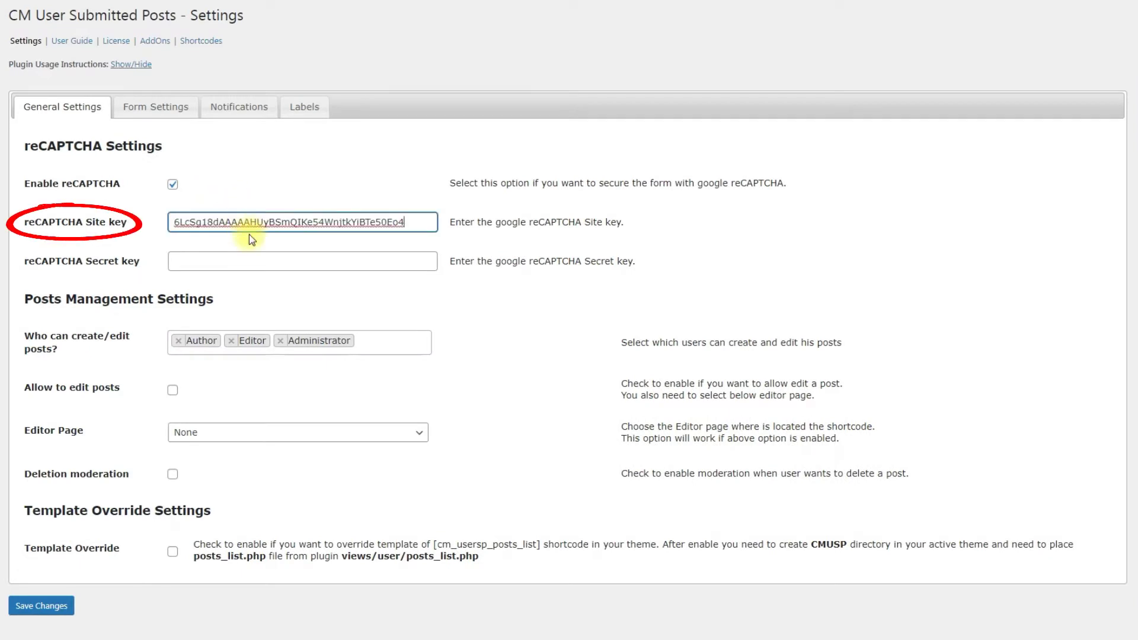
left_click(255, 261)
key("ctrl+v")
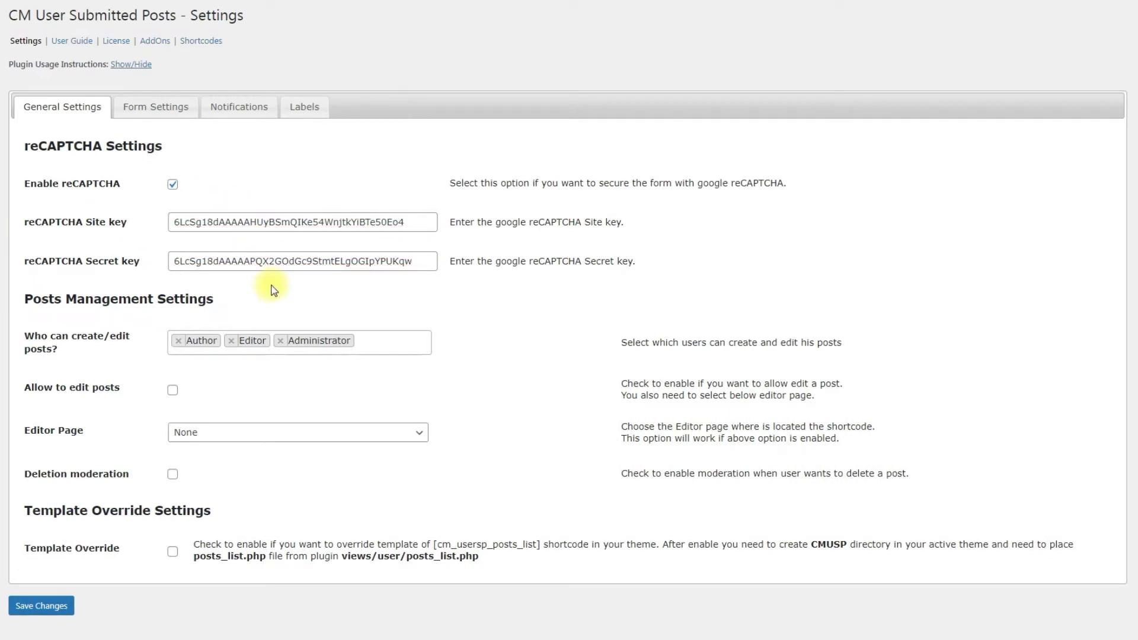
Step: Add Subscriber to the roles who can create/edit posts and allow users to edit posts
left_click(389, 338)
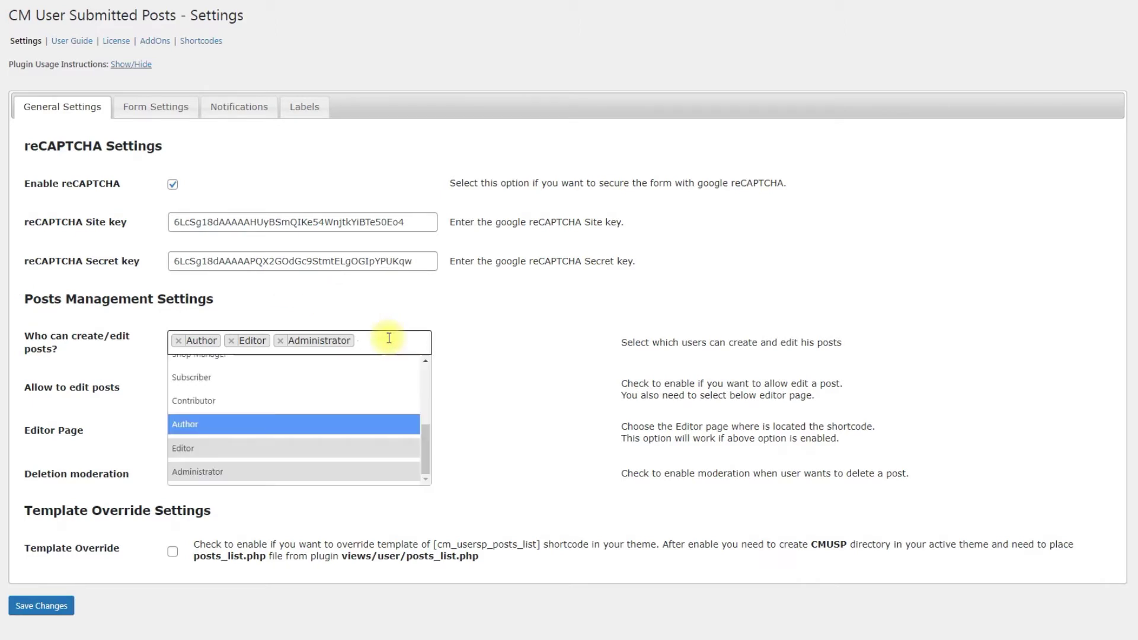
left_click(326, 378)
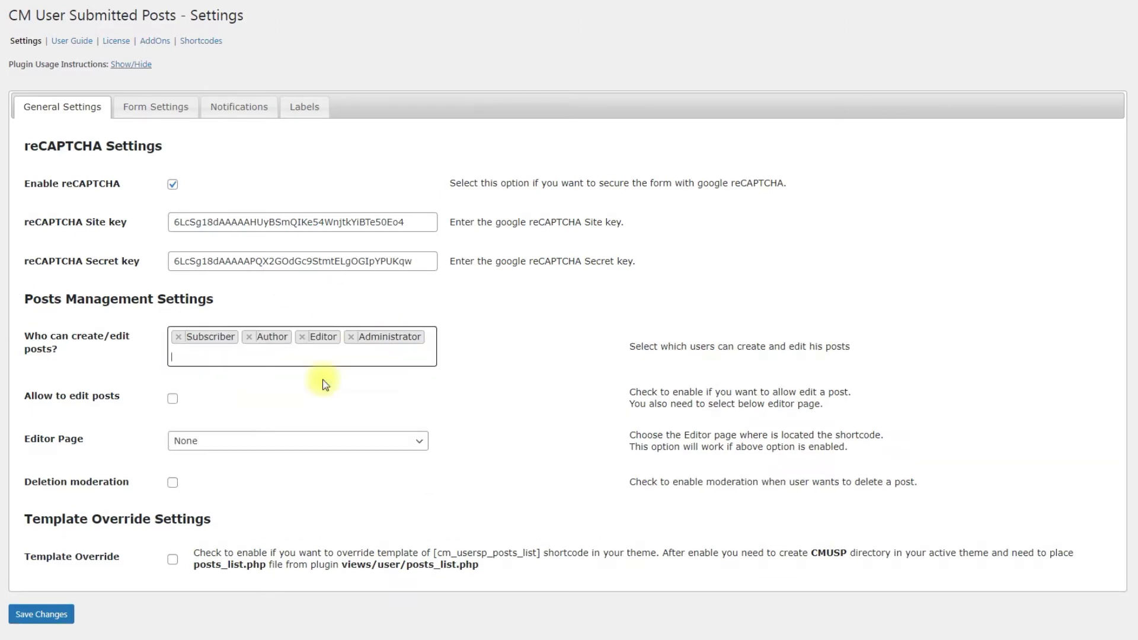
left_click(325, 384)
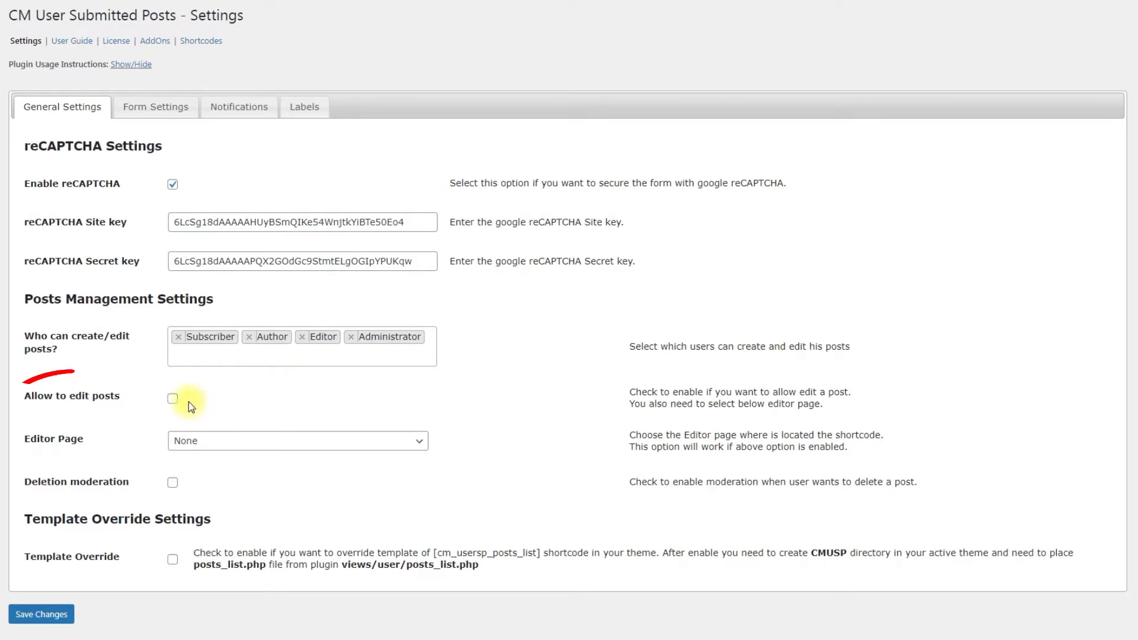
left_click(172, 399)
Step: Set the editor page to Submit Your Post and require moderation for post deletions
left_click(238, 443)
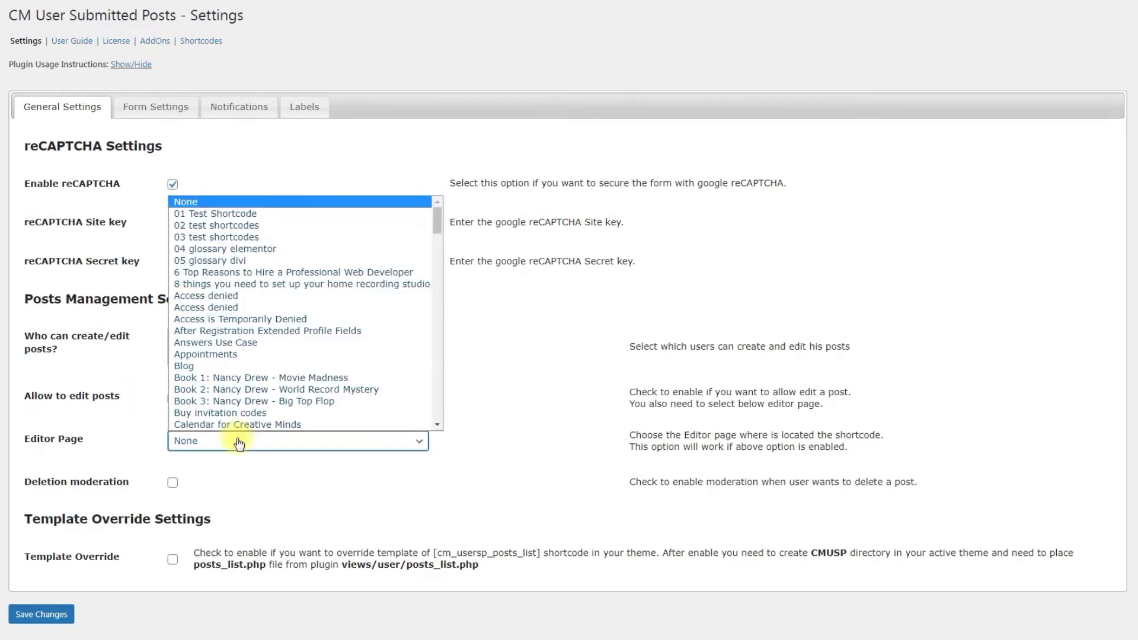
key("s")
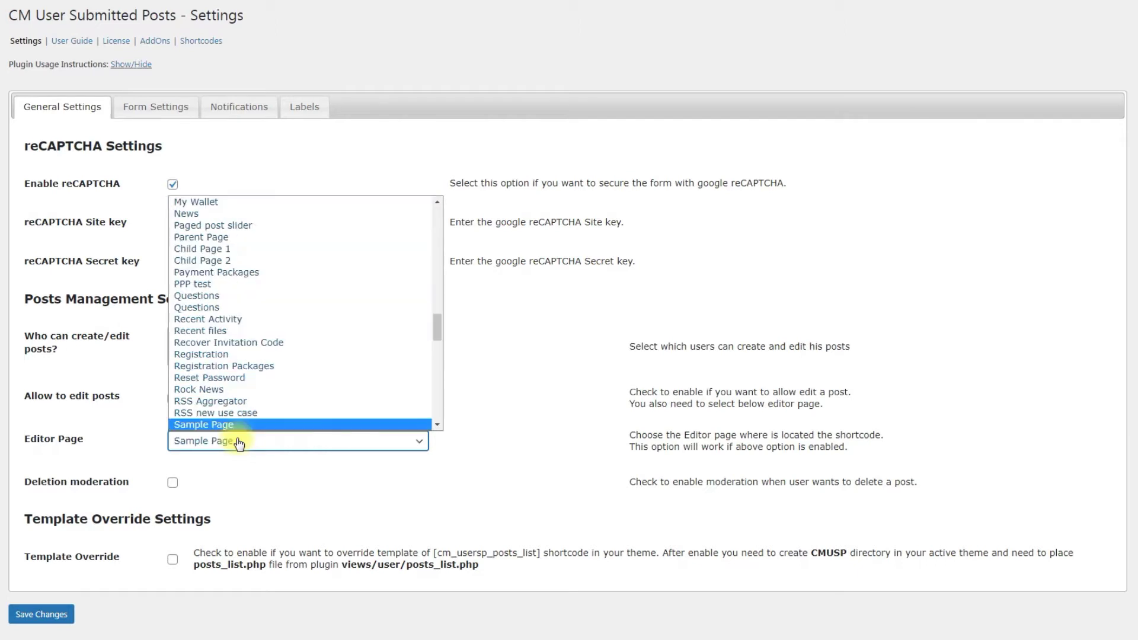
scroll(240, 415, "down", 5)
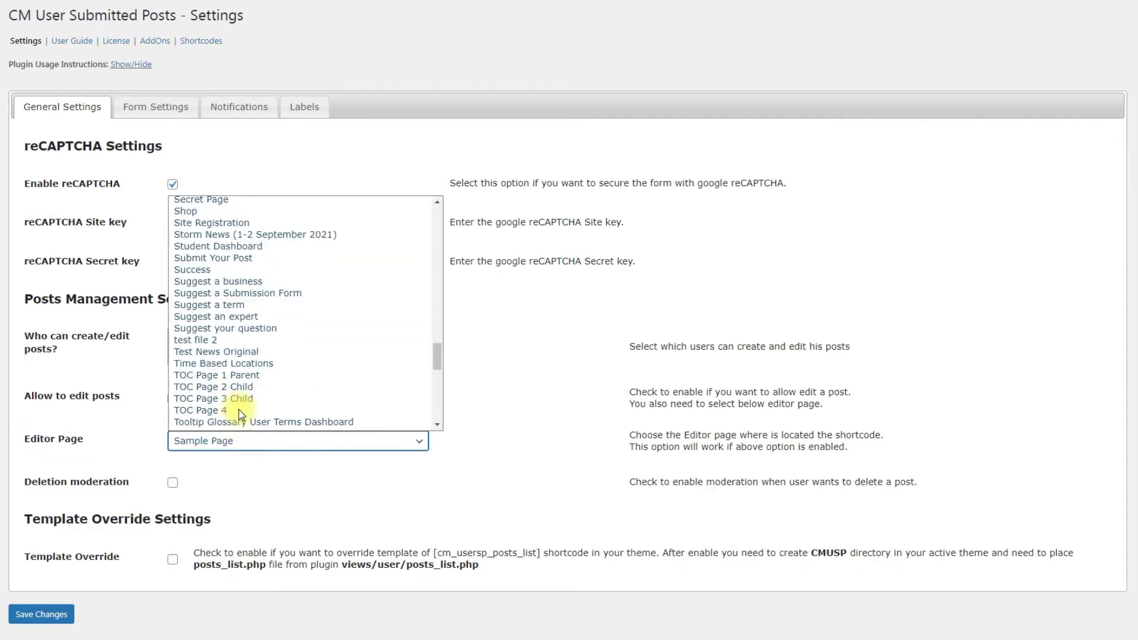
left_click(243, 258)
left_click(268, 411)
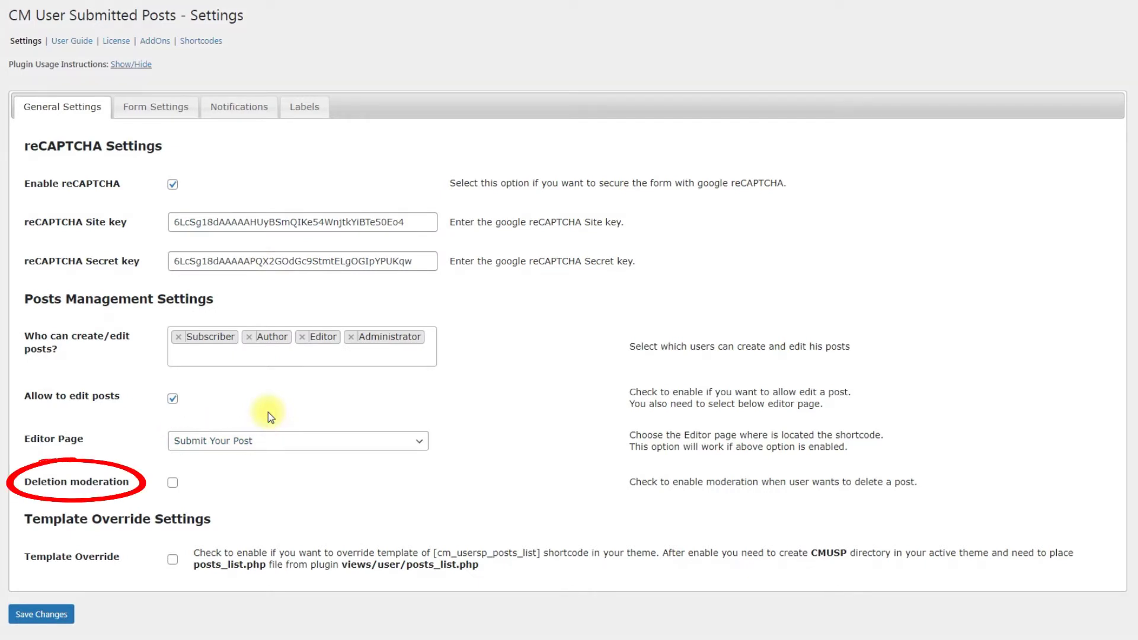
left_click(172, 482)
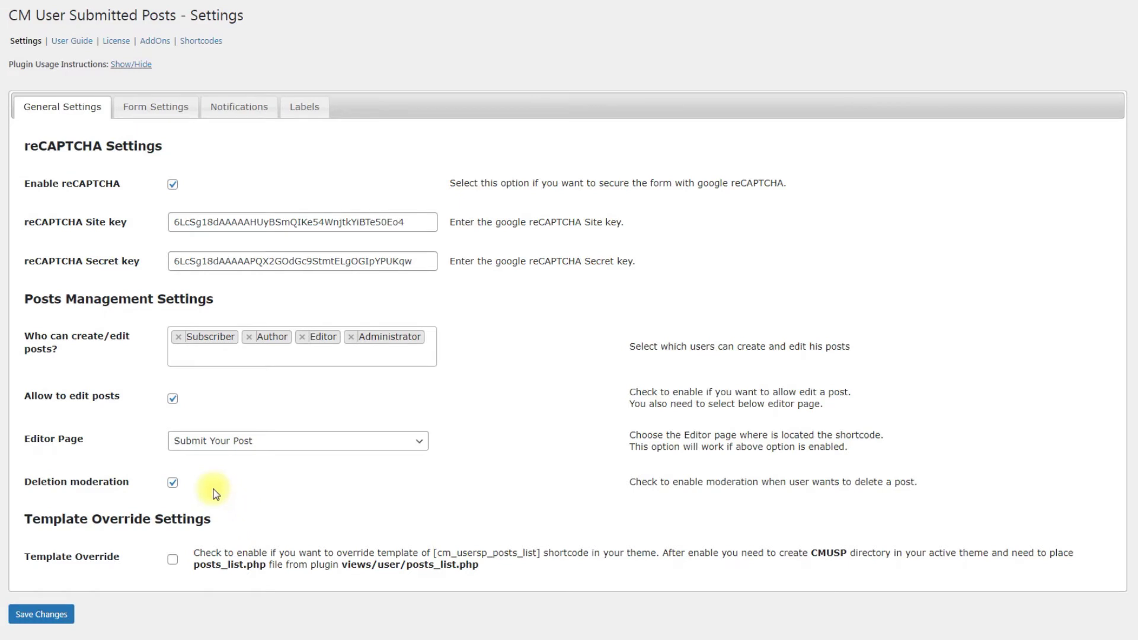
left_click(169, 109)
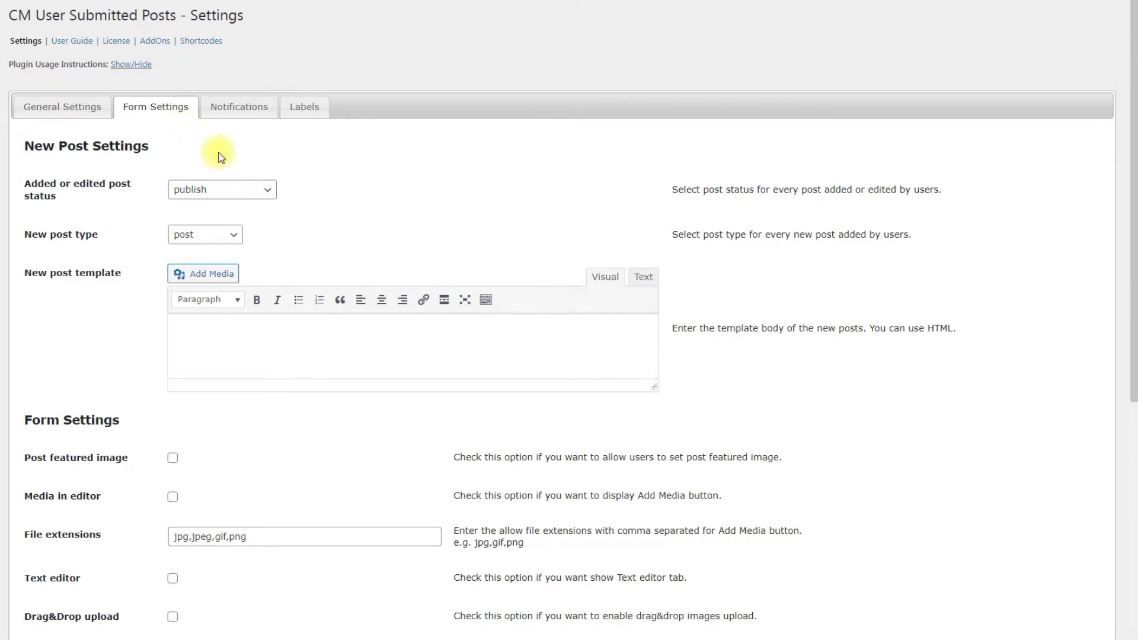
Step: Save new submissions as draft posts with the template 'Hi, dear user! Write here your post'
left_click(254, 191)
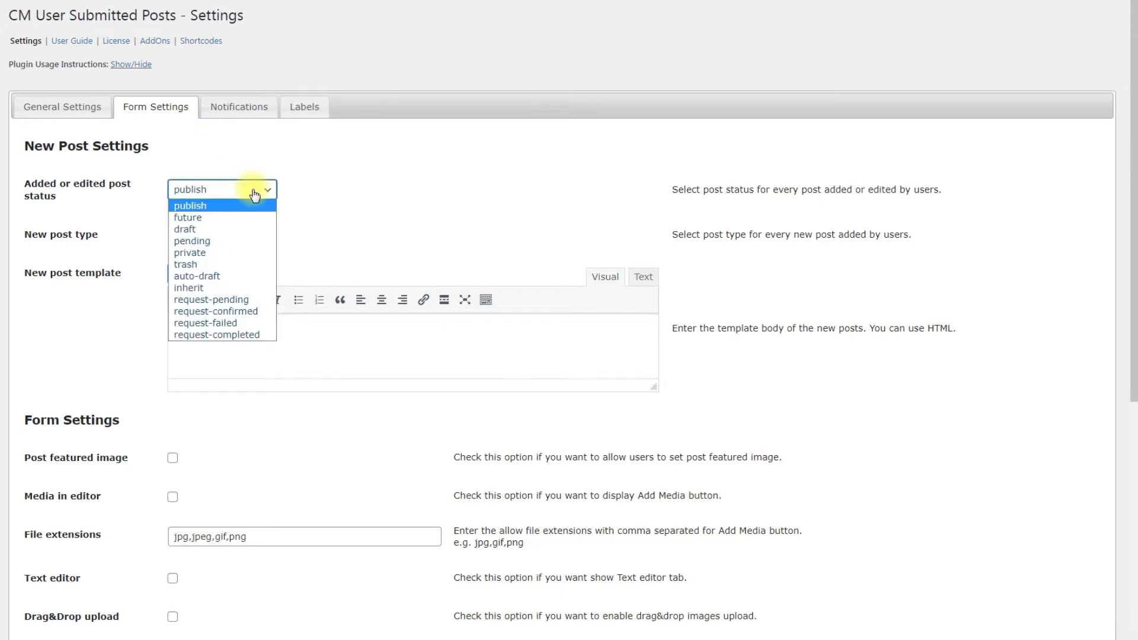
left_click(256, 227)
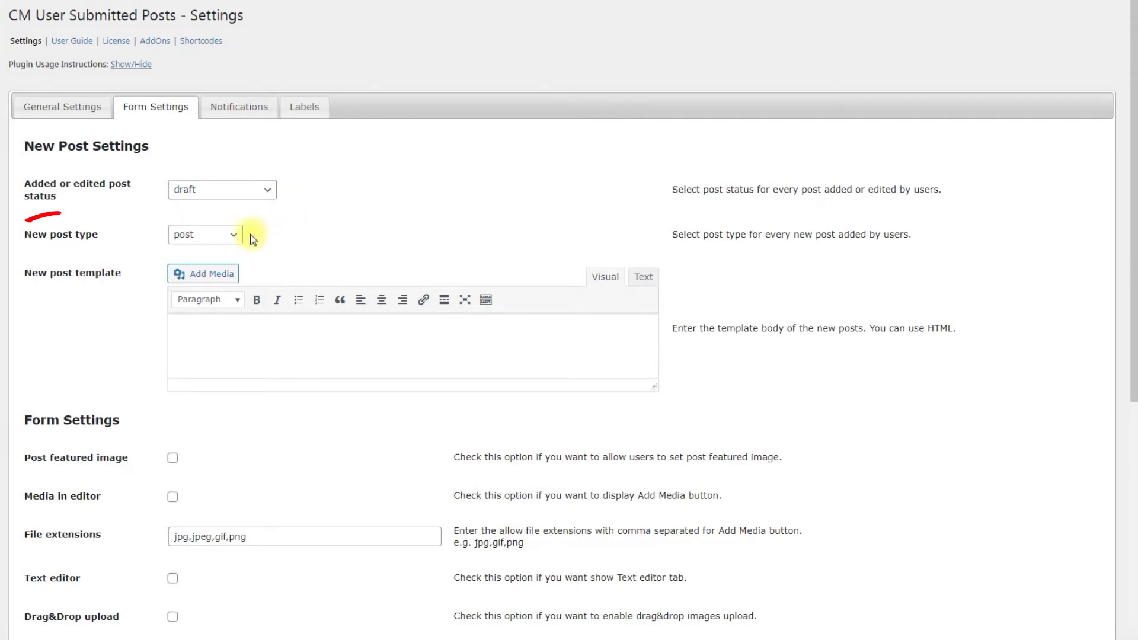
left_click(235, 237)
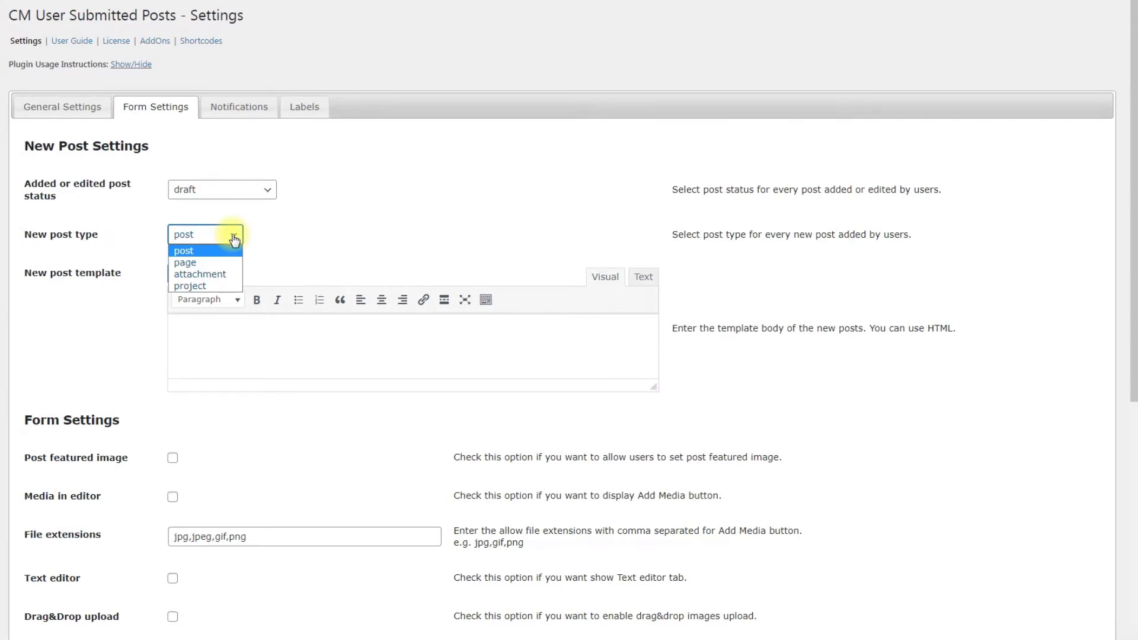
left_click(297, 233)
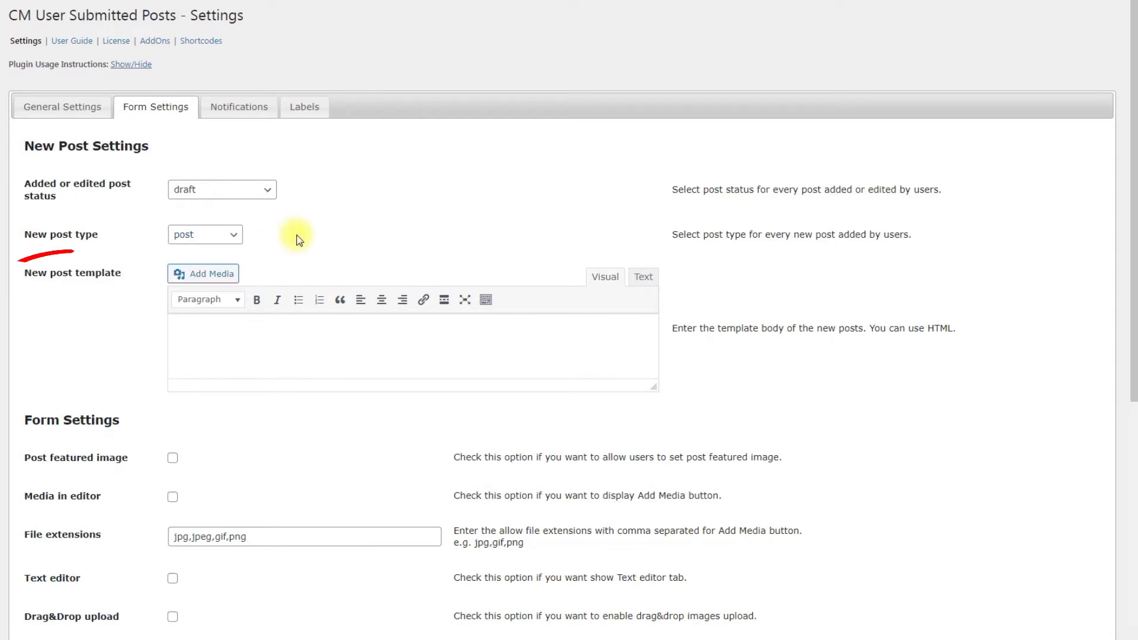
type("Hi, dear user! Write here your post!")
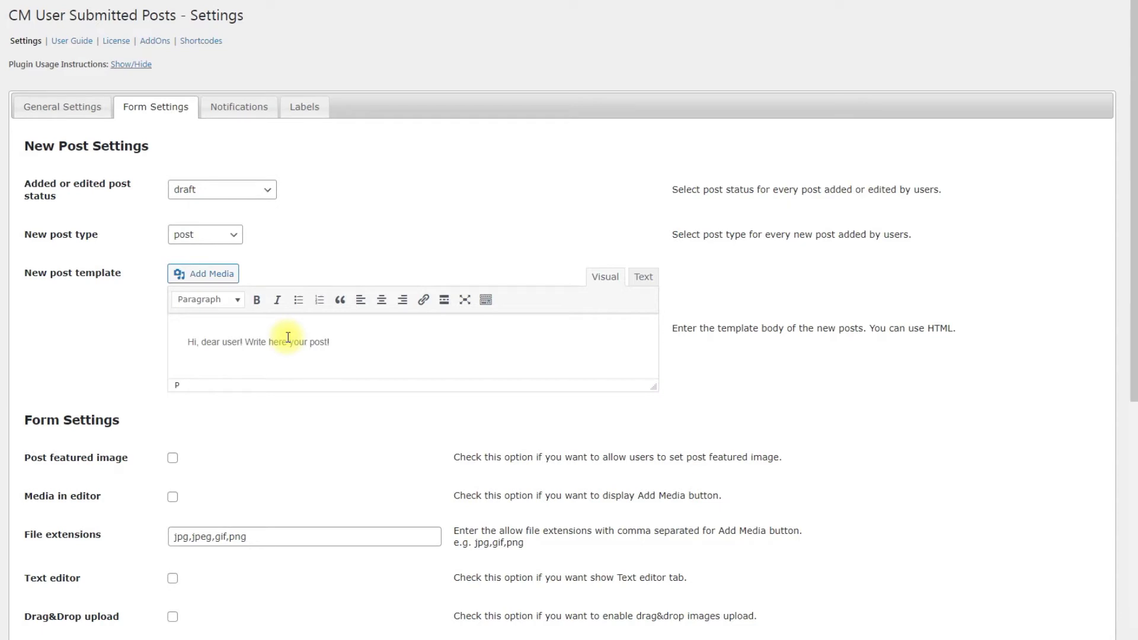
Step: Enable featured image, media in editor, text editor and drag-and-drop uploads; add bmp to allowed extensions
scroll(296, 400, "down", 5)
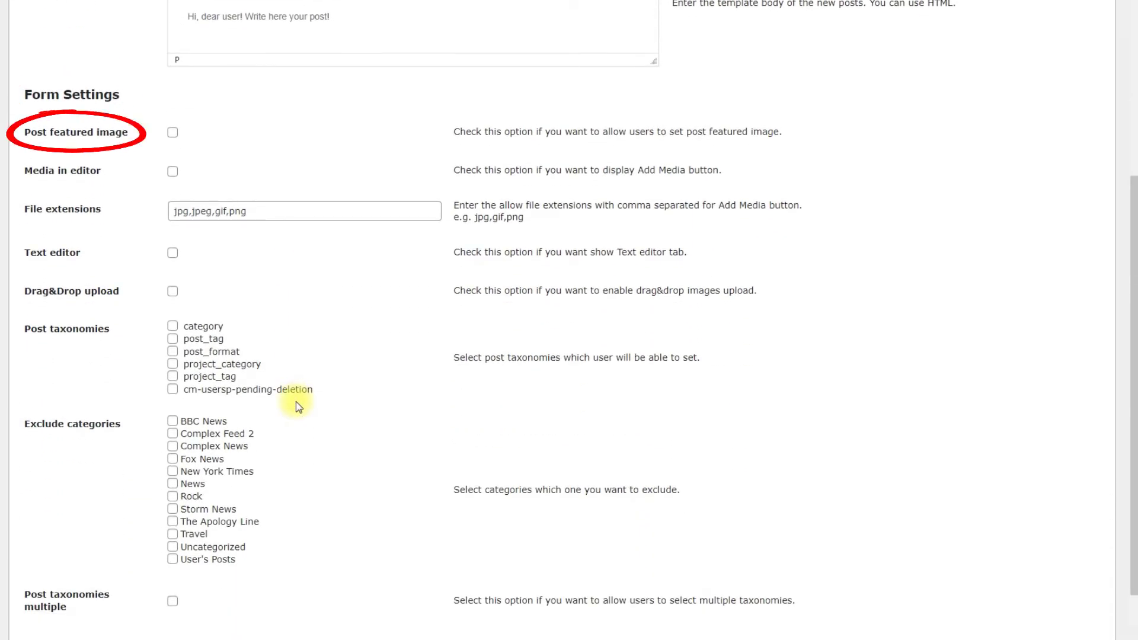
left_click(173, 132)
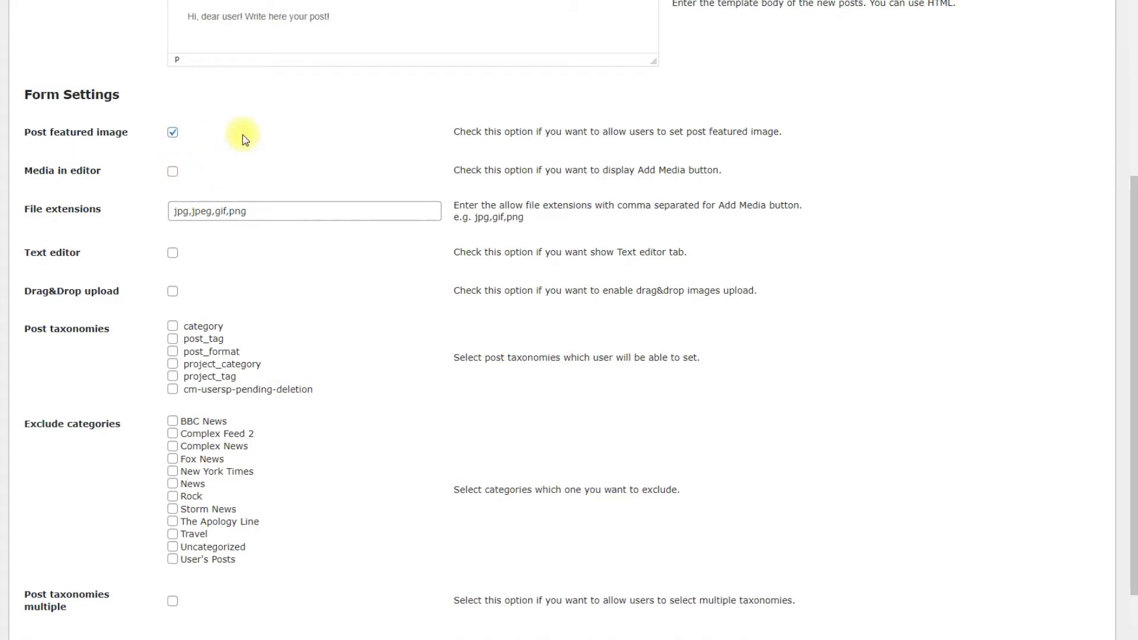
left_click(173, 172)
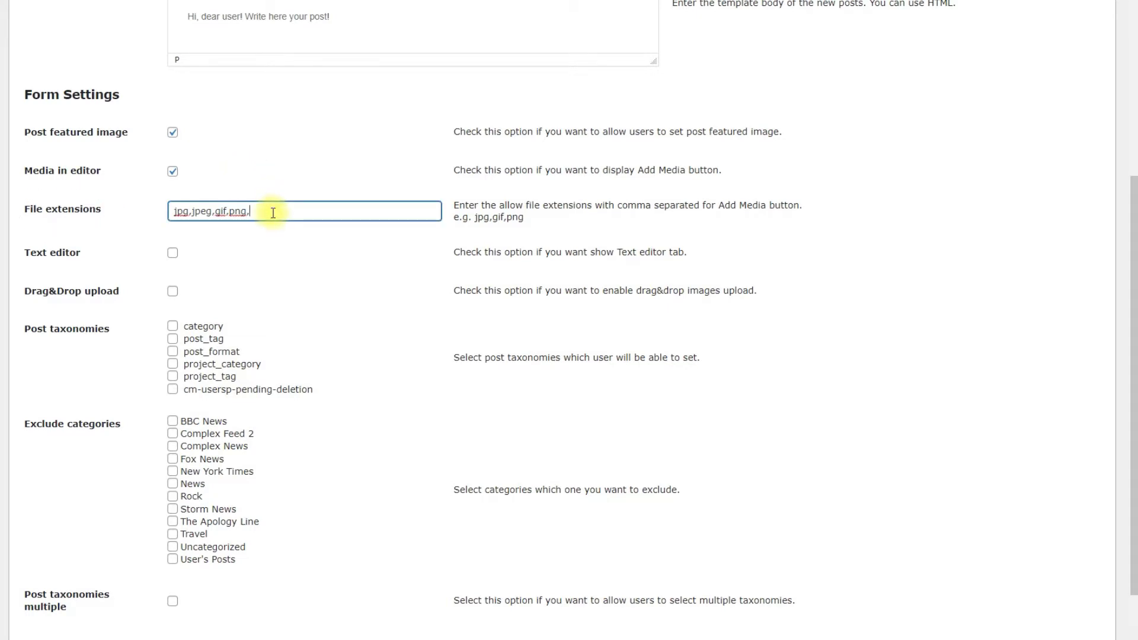
type("bmp")
left_click(285, 240)
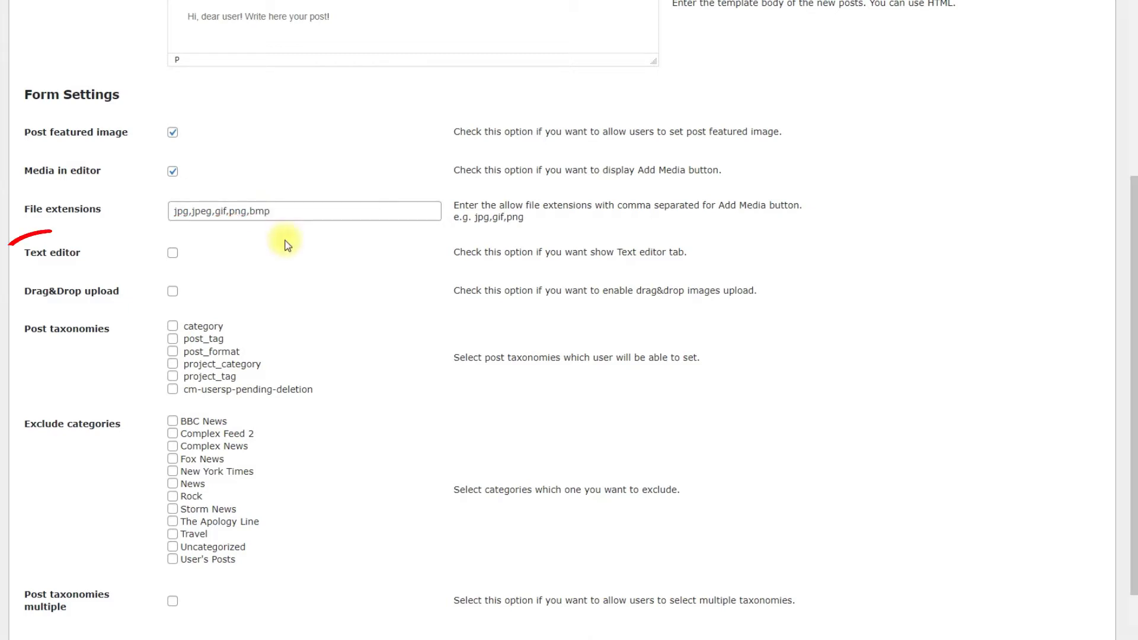
left_click(173, 253)
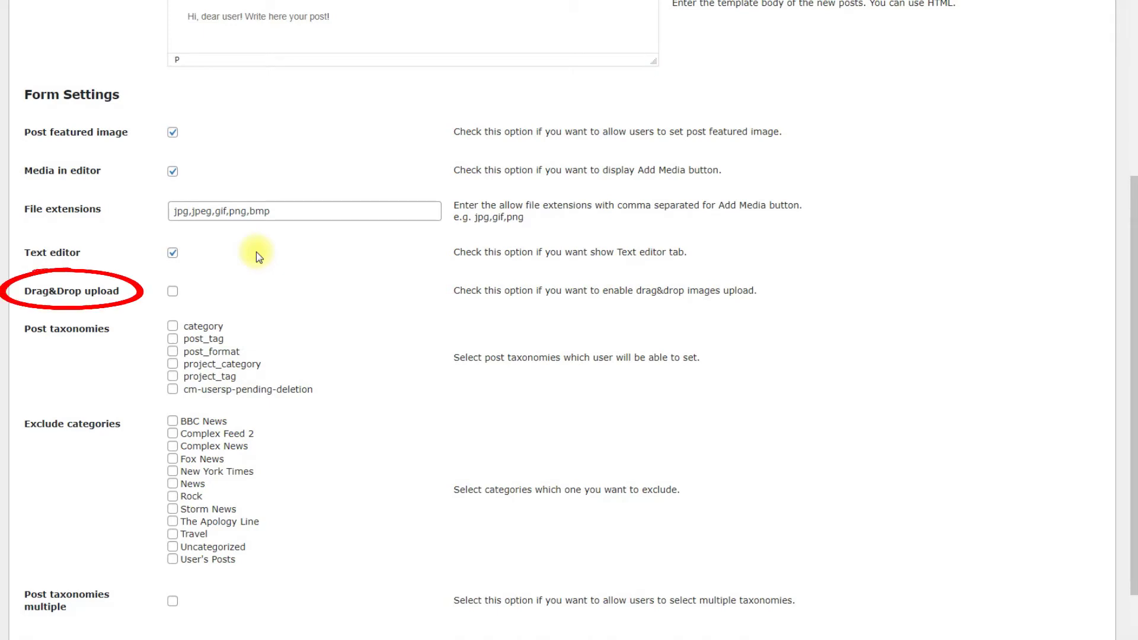
left_click(172, 291)
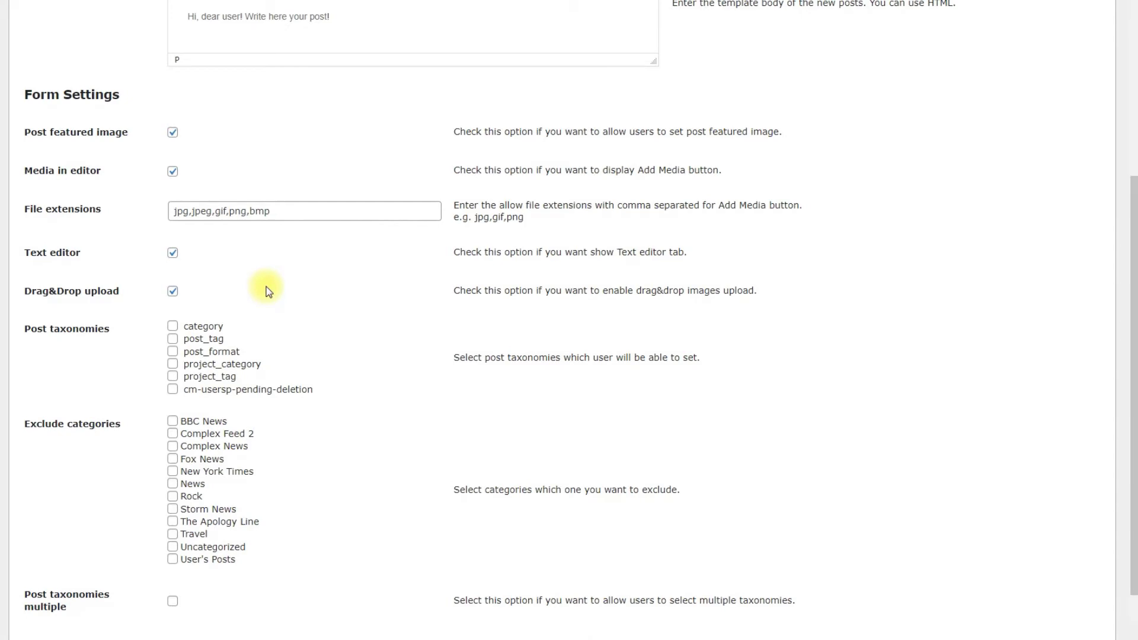
Step: Enable category and tags, excluding BBC News, Complex Feed 2, Complex News, Fox News, New York Times, Storm News
scroll(267, 291, "down", 2)
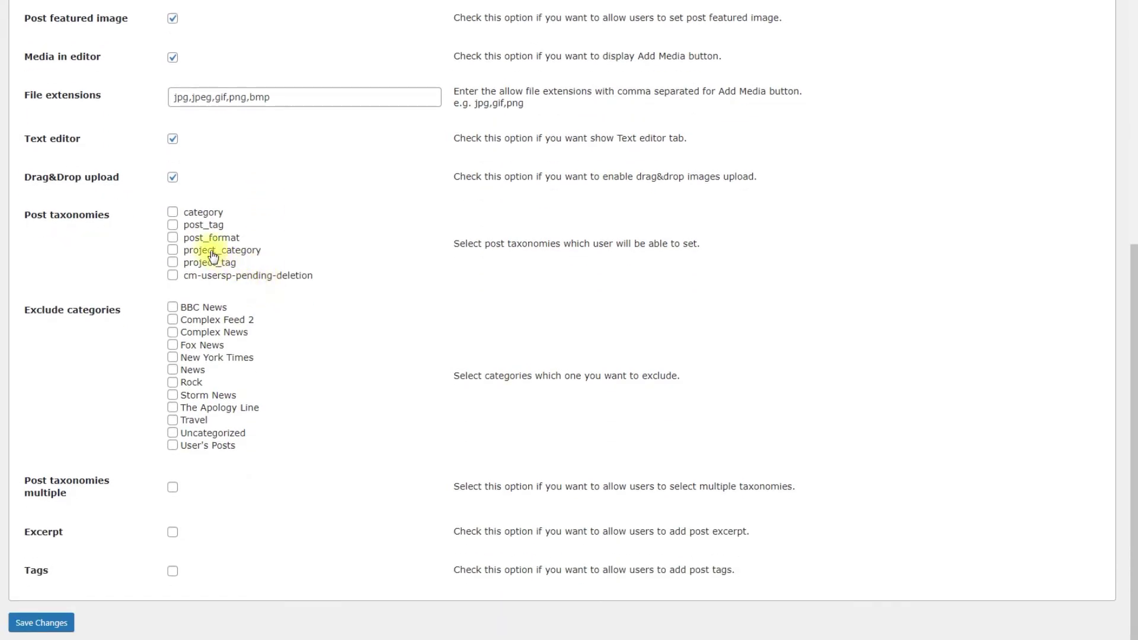
left_click(173, 212)
left_click(173, 307)
left_click(173, 320)
left_click(172, 332)
left_click(173, 345)
left_click(173, 357)
left_click(173, 395)
left_click(173, 572)
scroll(242, 580, "up", 8)
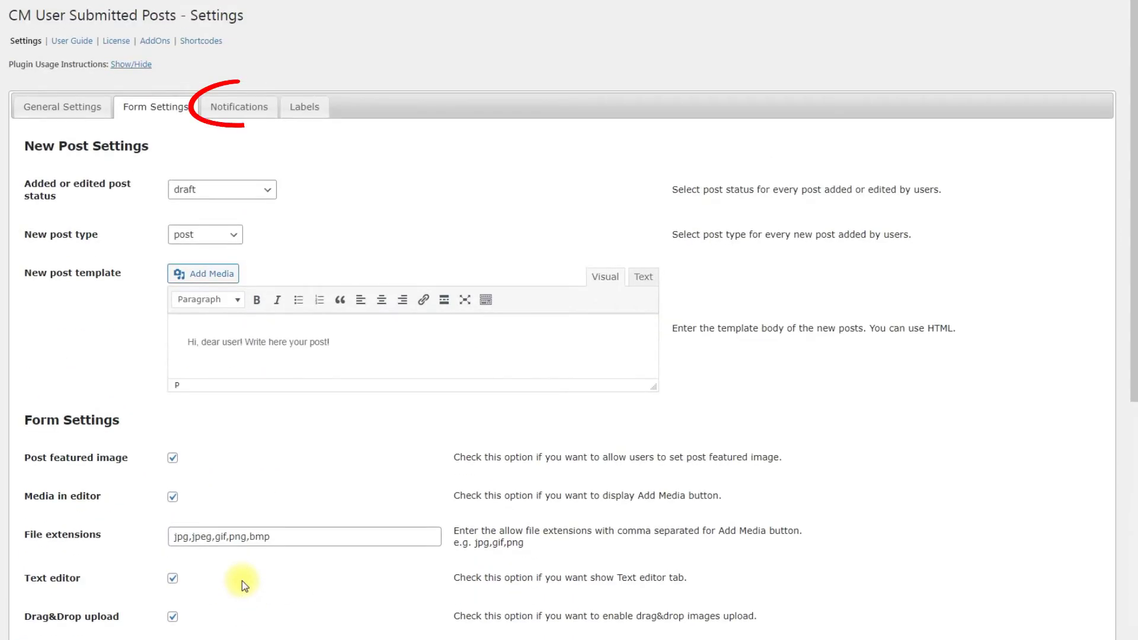
Step: Turn on admin dashboard notifications for new posts, visible to the Administrator role
left_click(262, 114)
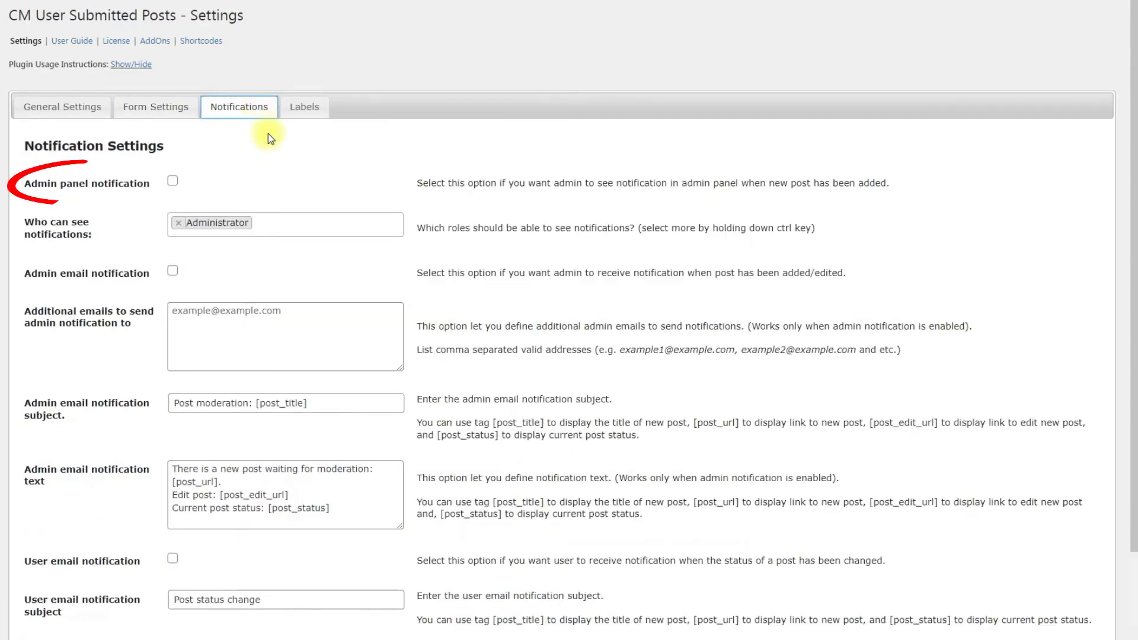
left_click(173, 181)
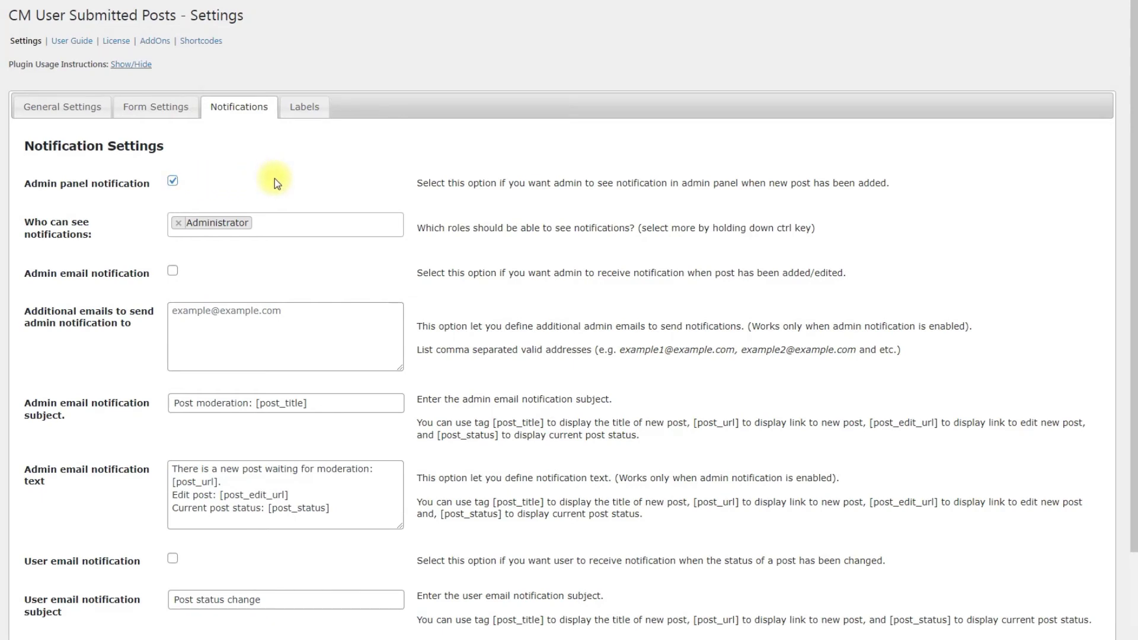
left_click(301, 226)
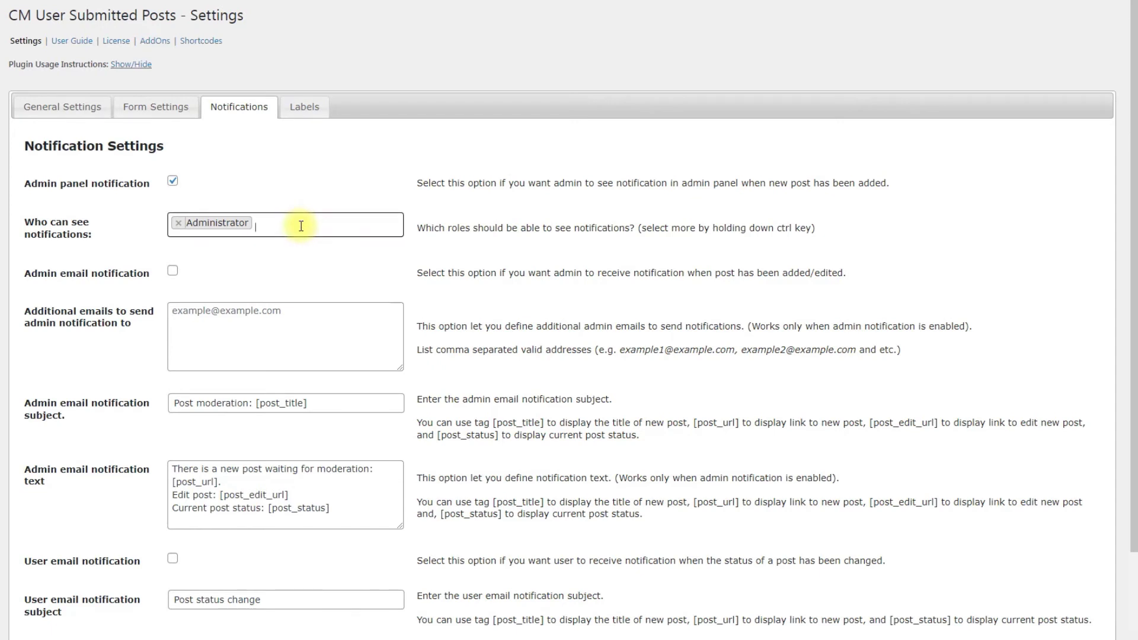
left_click(287, 355)
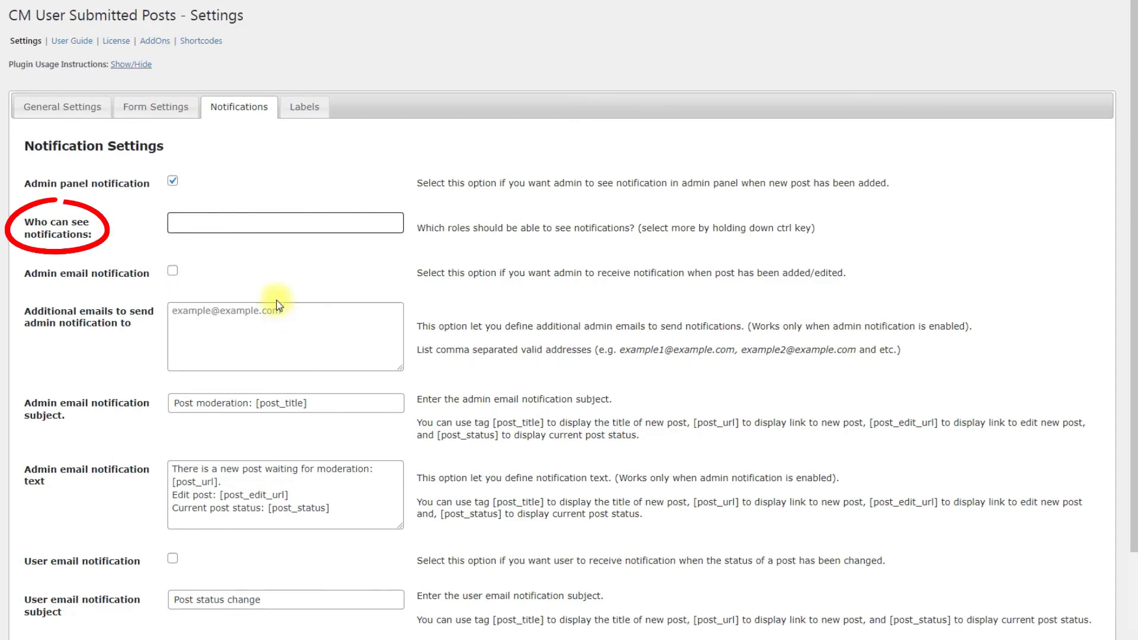
left_click(273, 228)
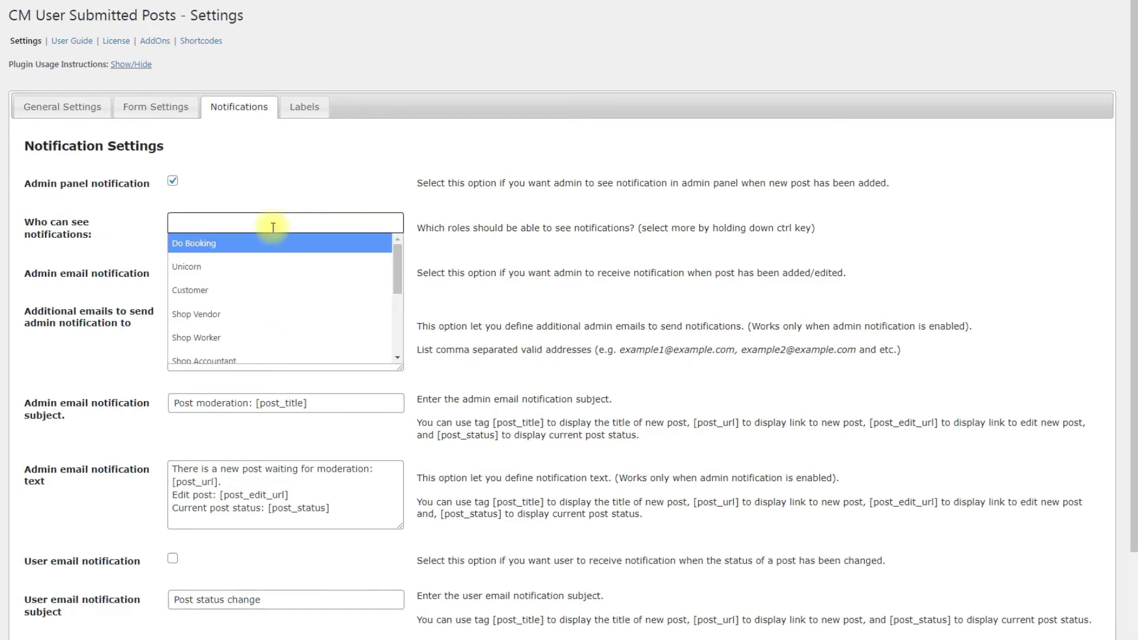
type("ad")
left_click(281, 244)
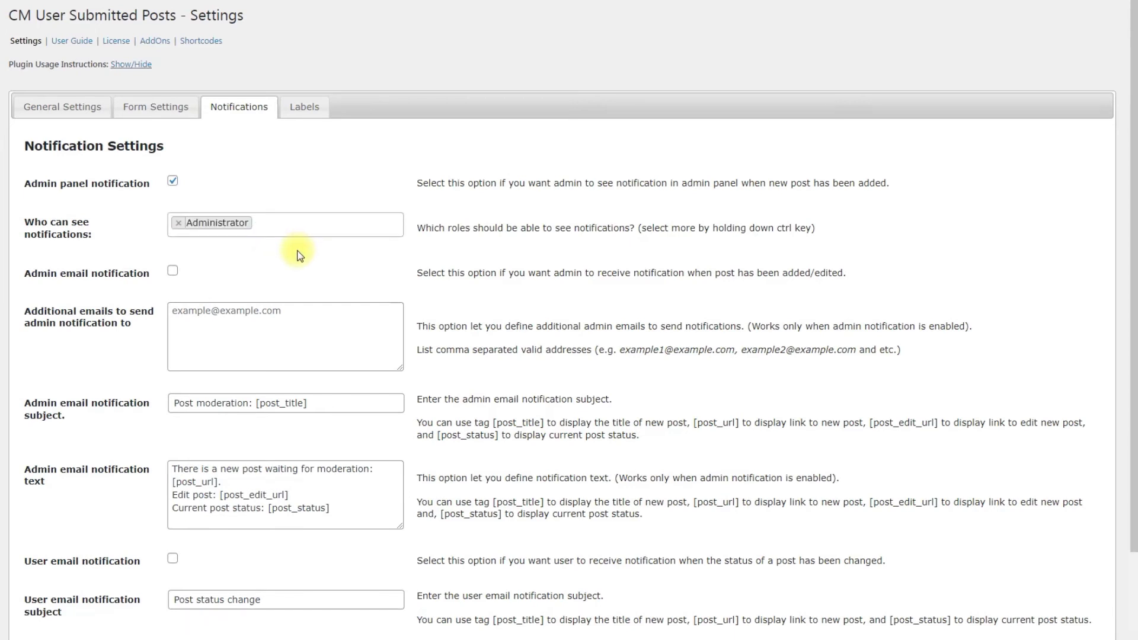
Step: Enable admin e-mail notifications and add two additional notification e-mail addresses
left_click(173, 271)
left_click(254, 308)
type("example-1")
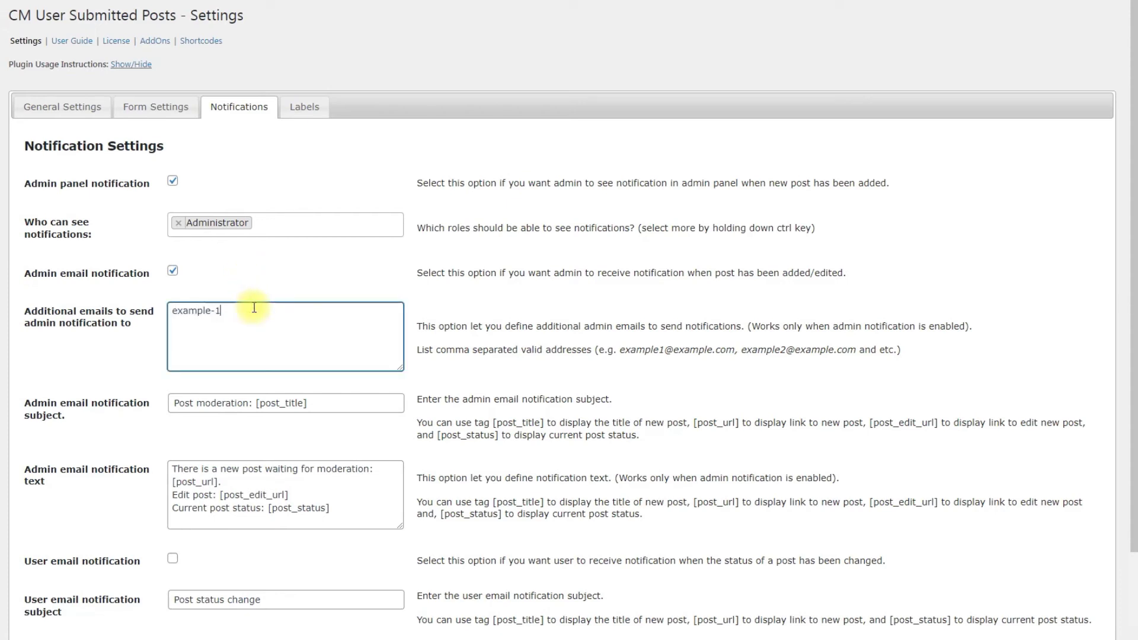
type("@fakemail.com, example-2@fakemail.com")
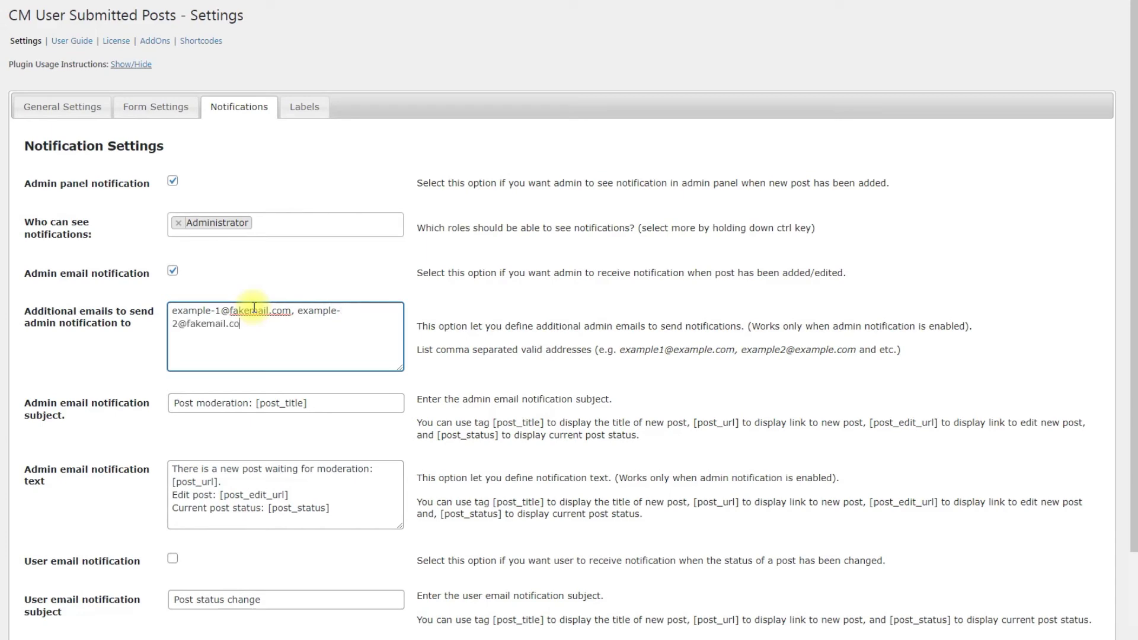
left_click(285, 289)
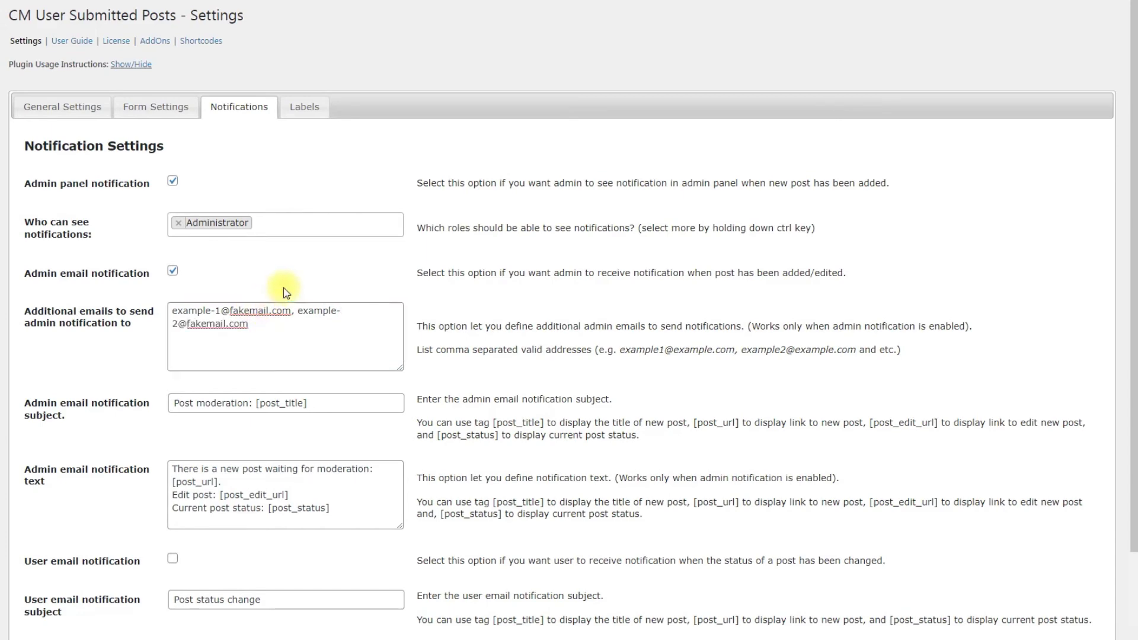
scroll(285, 290, "down", 3)
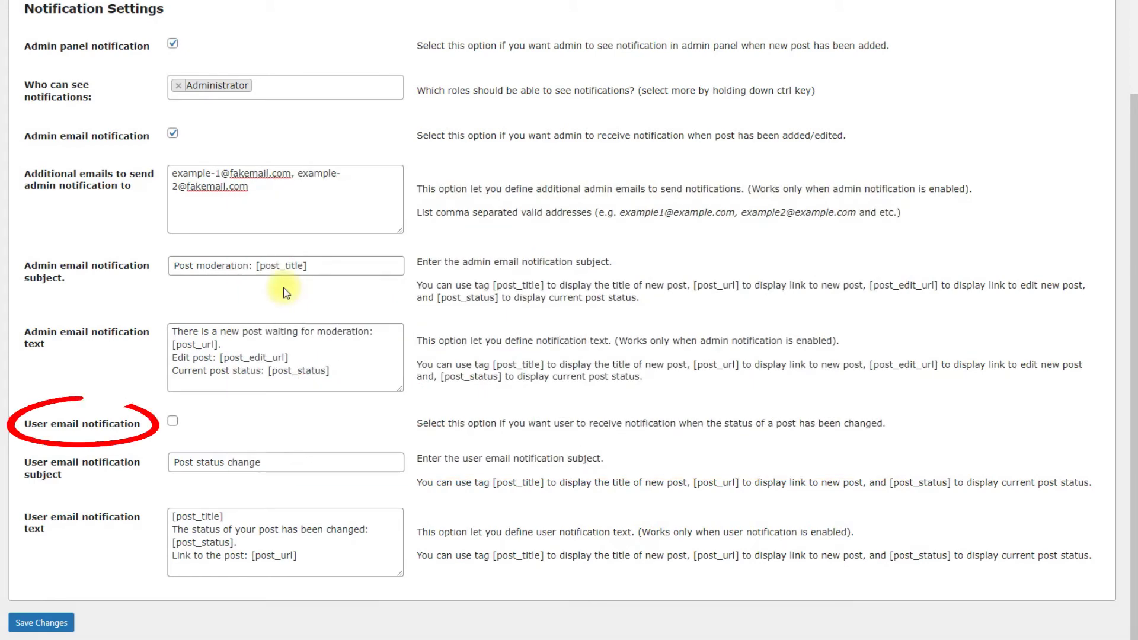
Step: Enable user e-mail notifications for post status changes, then go to the Labels settings
left_click(173, 421)
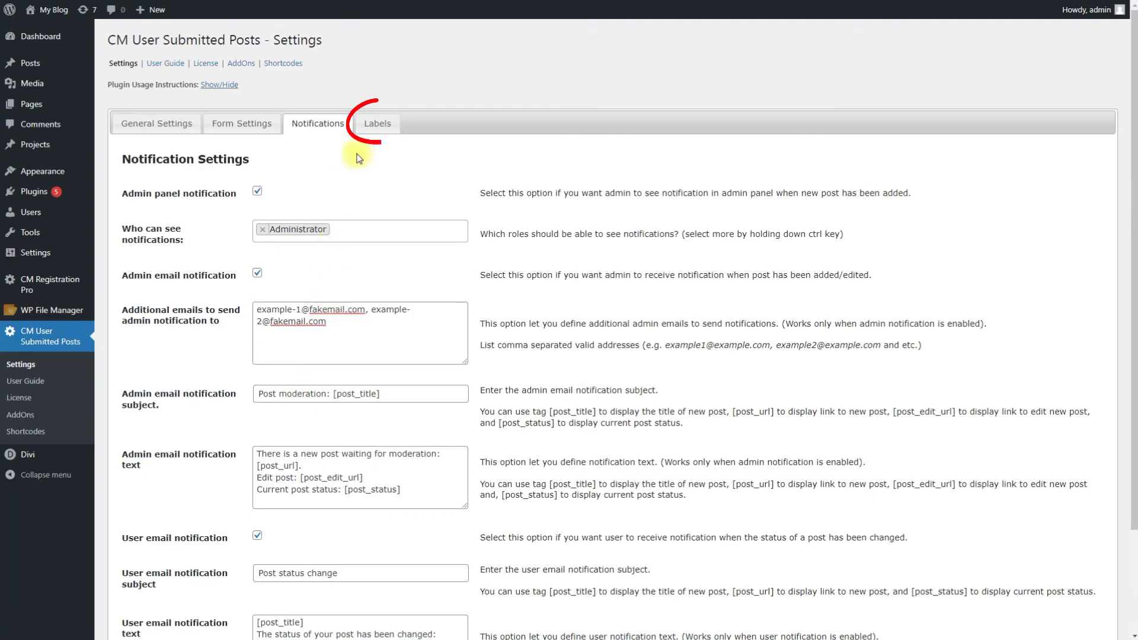
left_click(376, 124)
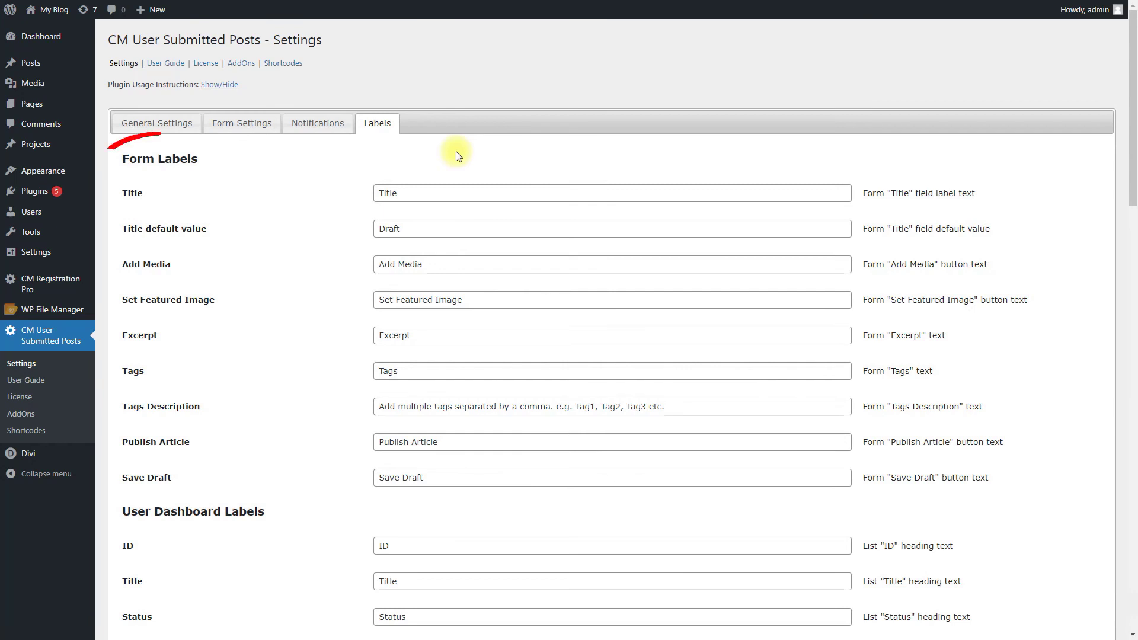
Step: Scroll through the Labels tab and save the User Submitted Posts plugin settings
scroll(458, 156, "down", 5)
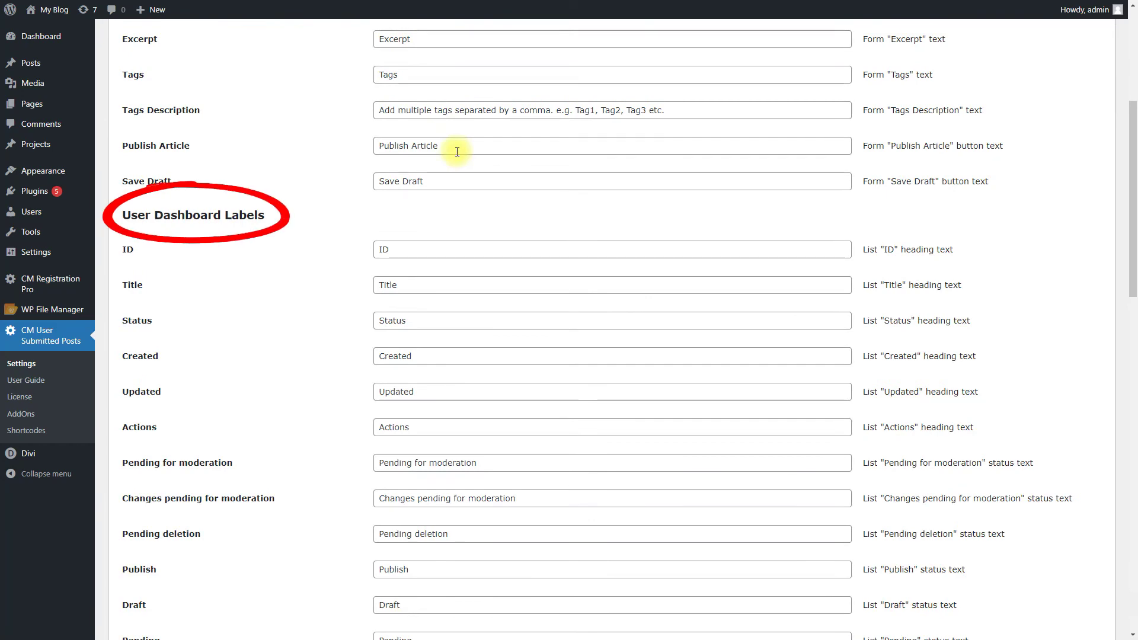
scroll(459, 155, "down", 12)
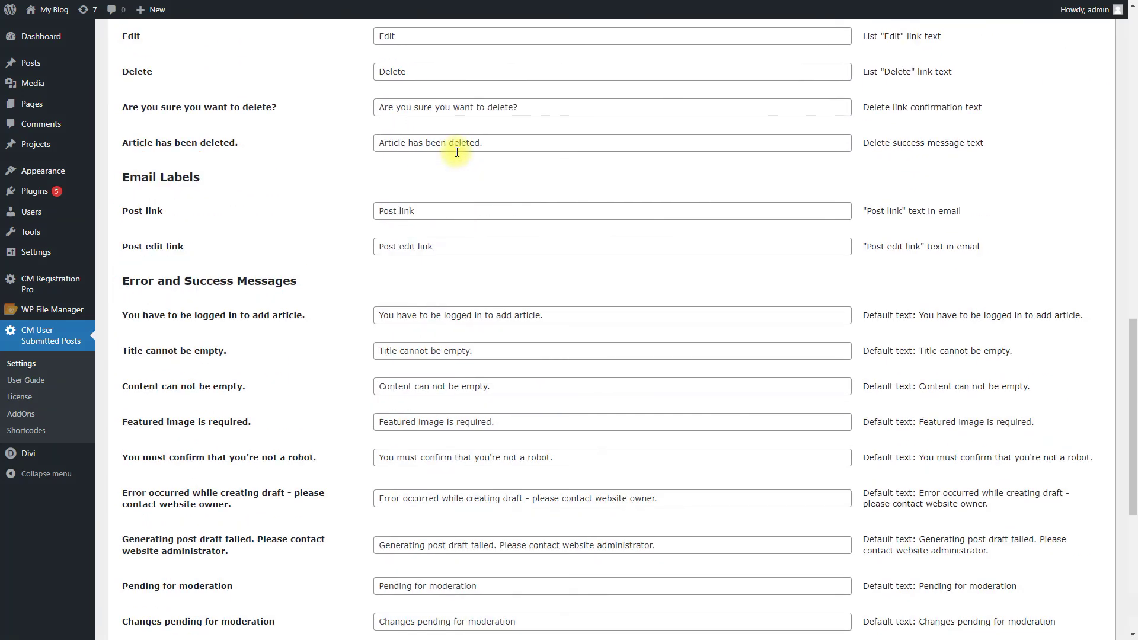
scroll(457, 152, "down", 6)
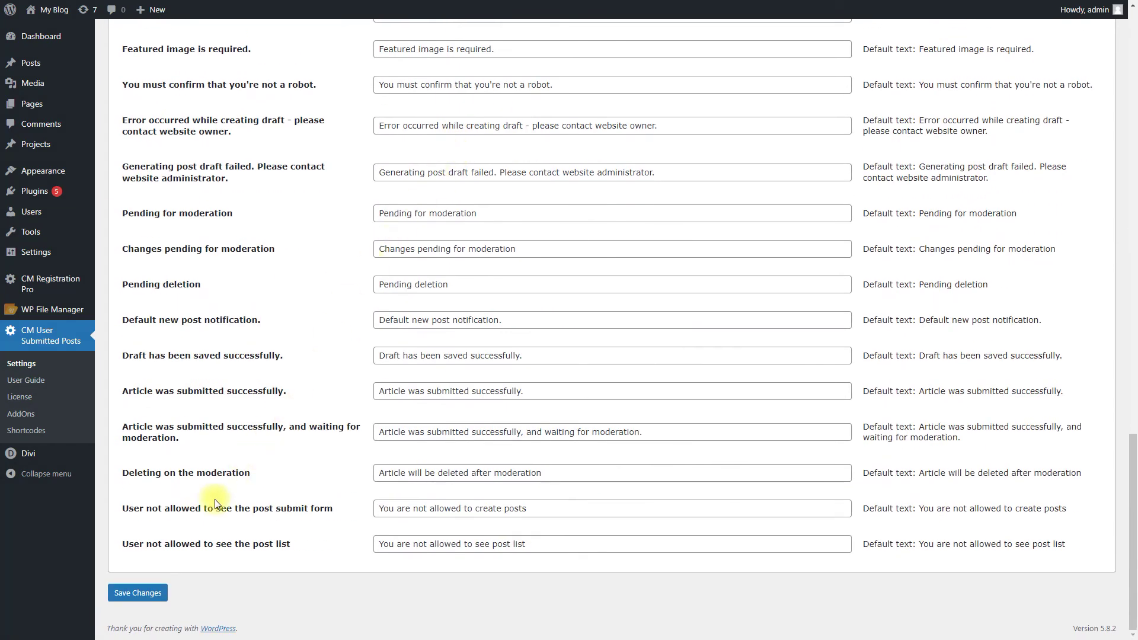
left_click(153, 597)
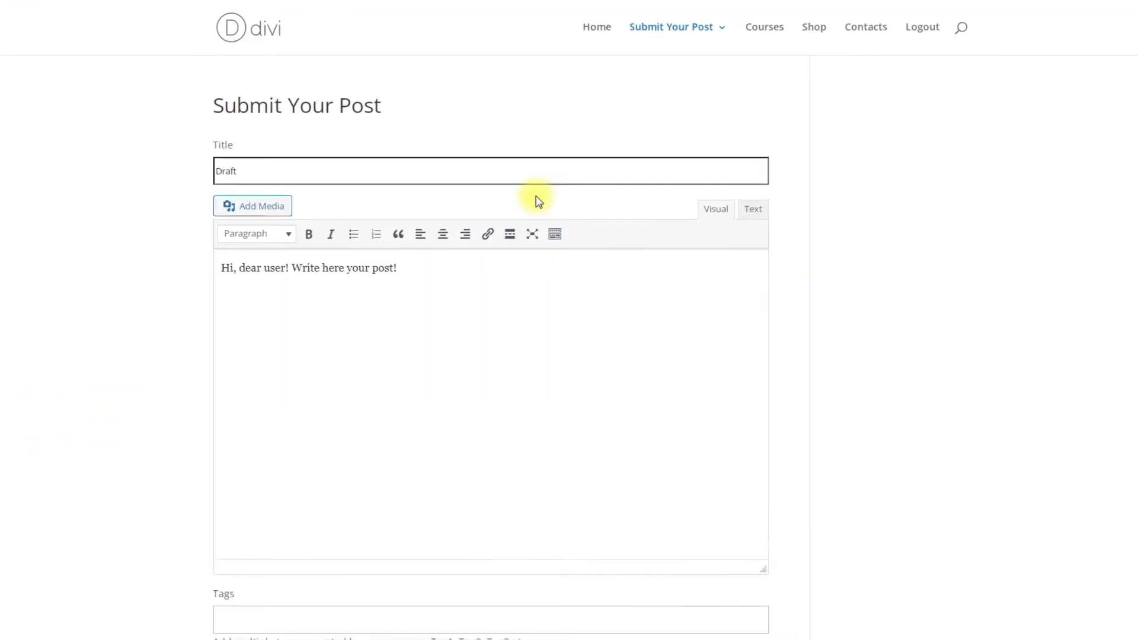
Step: Title the post 'Lineage II', paste the article text as its body, and add the tag mmorpg
triple_click(508, 196)
type("Lineage II")
triple_click(472, 315)
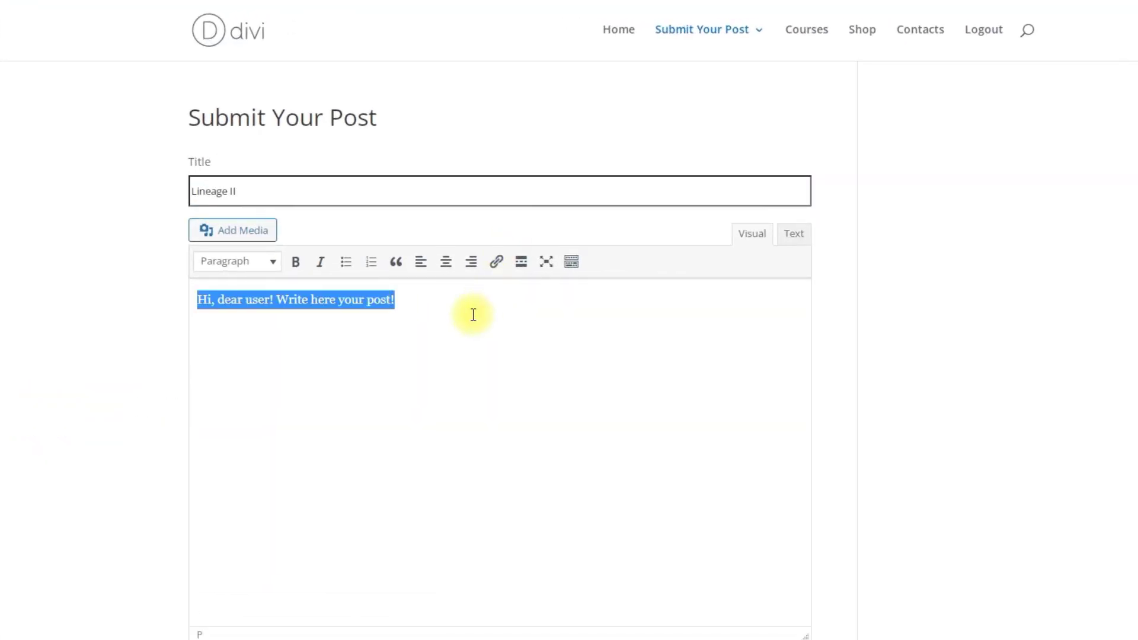
type("Lineage II is a massive multiplayer online role-playing game (MMORPG) for Microsoft Windows and the second game in the Lineage series. It is a prequel to Lineage and is set 150 years before the first game. It has become popular since its October 1, 2003 launch in South Korea, reporting 1,000,918 unique users during the month of March 2007. To date, the game has been played by more than 14 million users, most of whom are based in Asia. Lineage II adopted a free-to-play model in Lineage II: Goddess of Destruction, with all game content being free except for \"purchasable in-game store items and packs\" in November 2011. A prequel, Lineage 2: Revolution, was released as a mobile game in 2016. Lineage 2M was launched for the first time in South Korea in November 2019.")
scroll(692, 405, "down", 5)
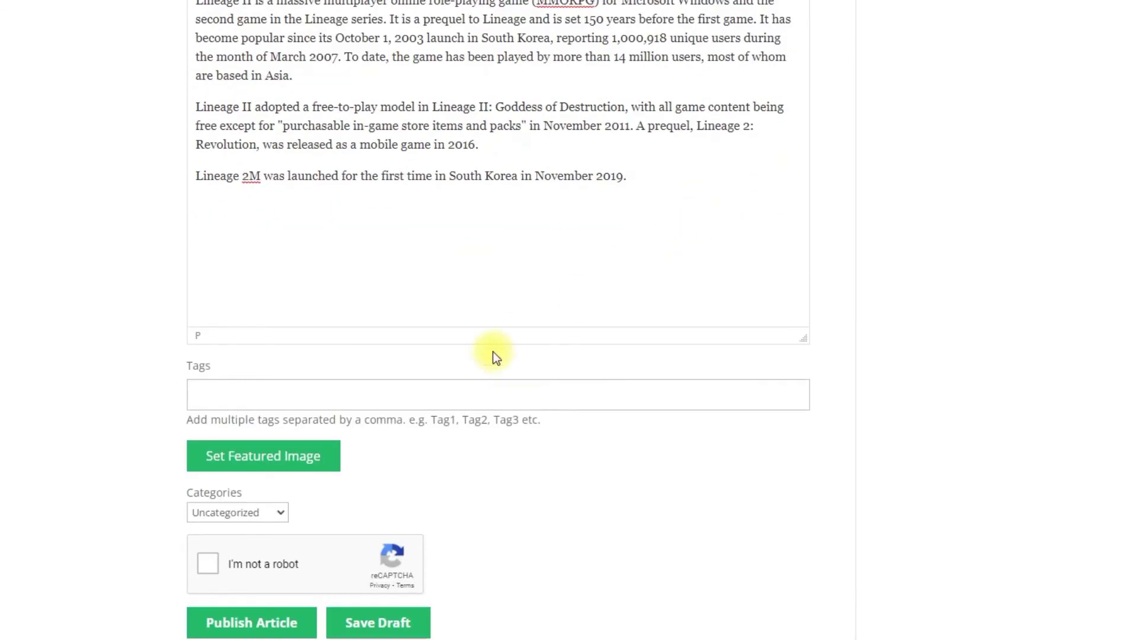
left_click(466, 388)
type("mmorpg")
Step: Set the Lineage image as featured image, choose the User's Posts category, pass reCAPTCHA and submit the article
left_click(314, 456)
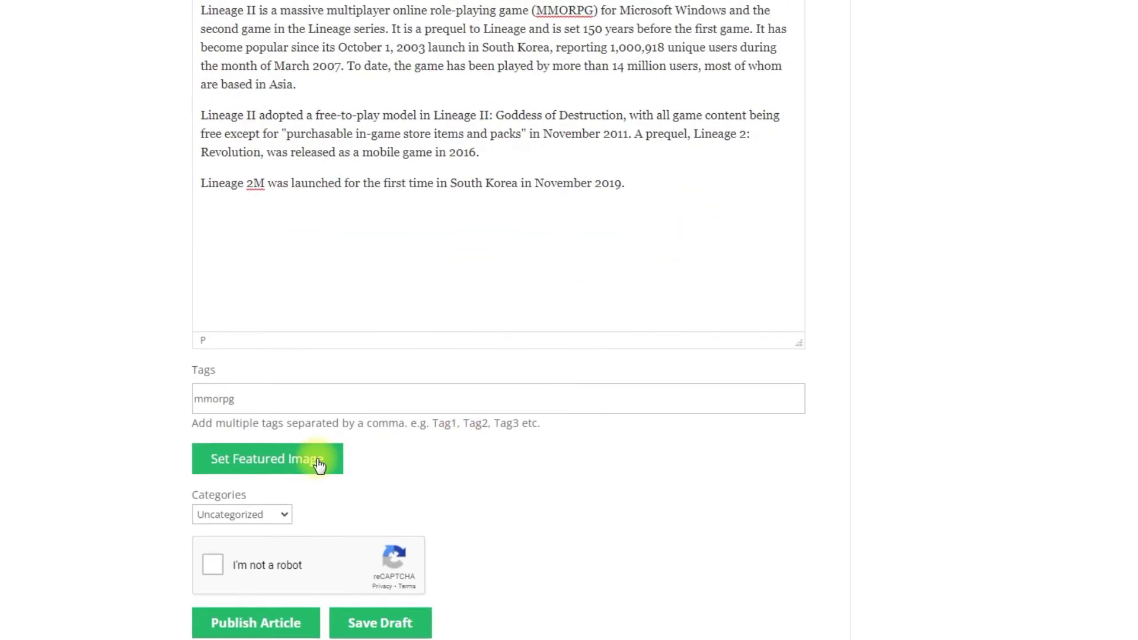
double_click(121, 34)
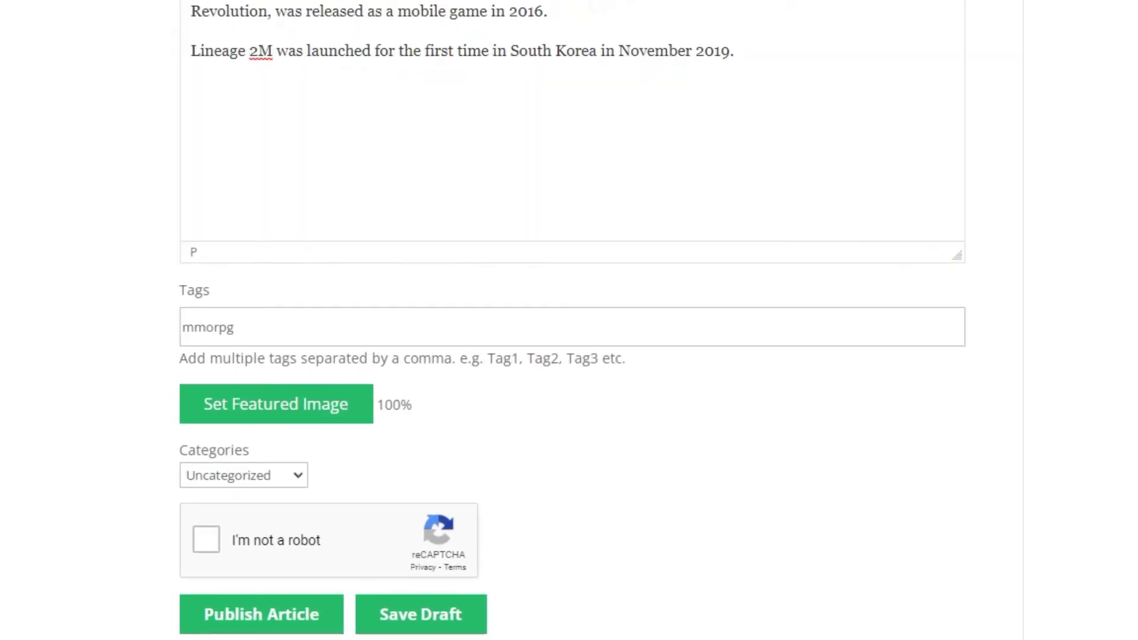
scroll(299, 514, "down", 5)
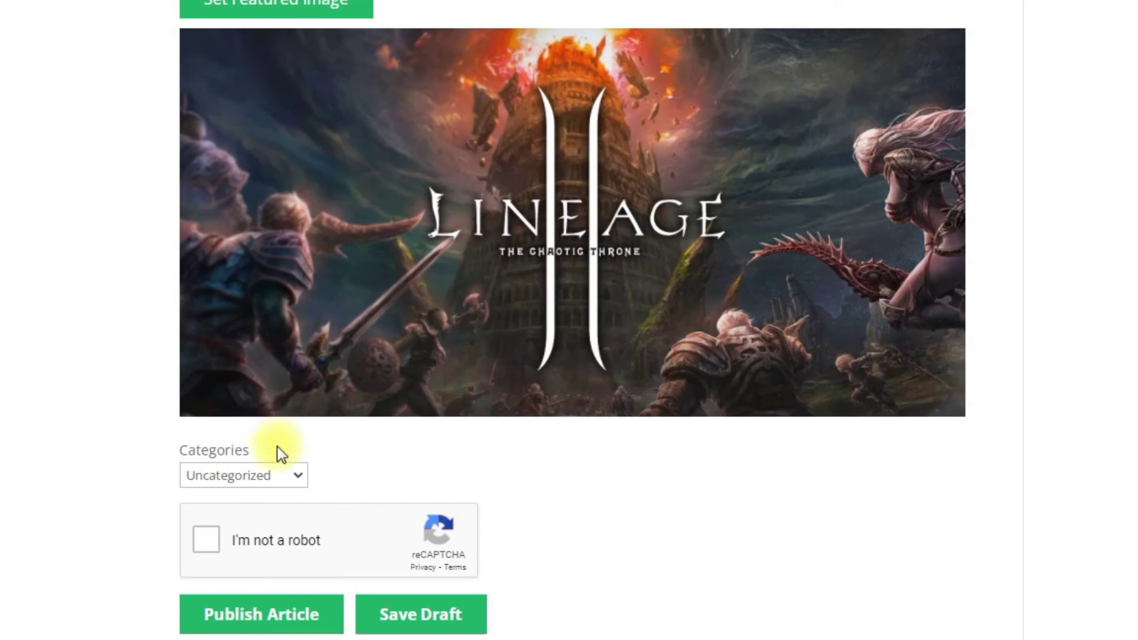
left_click(292, 475)
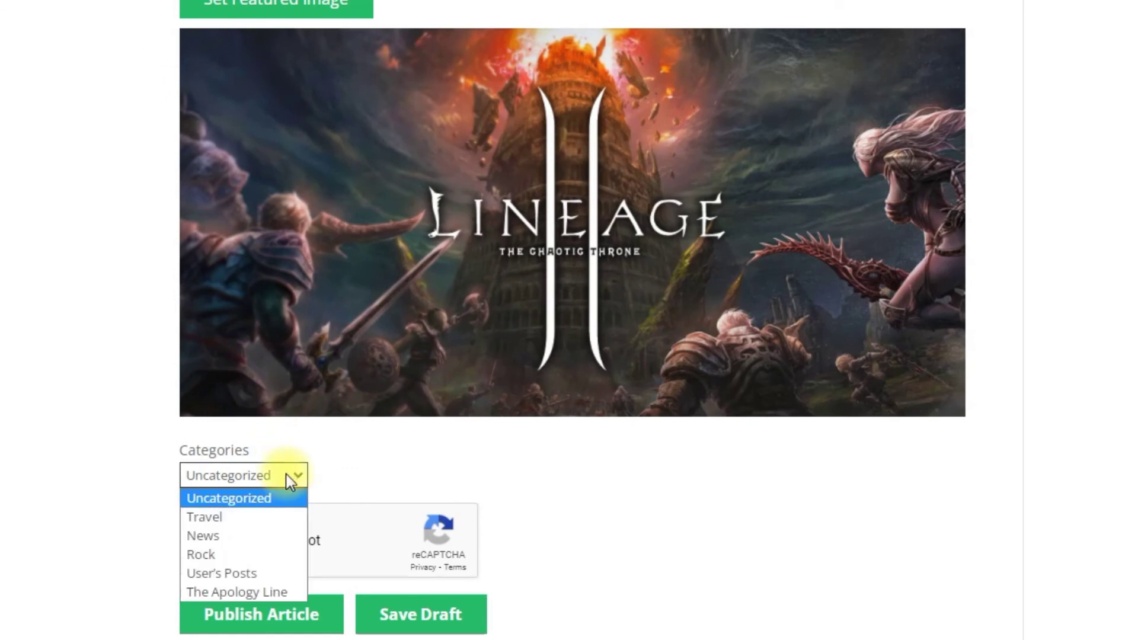
left_click(274, 571)
left_click(215, 542)
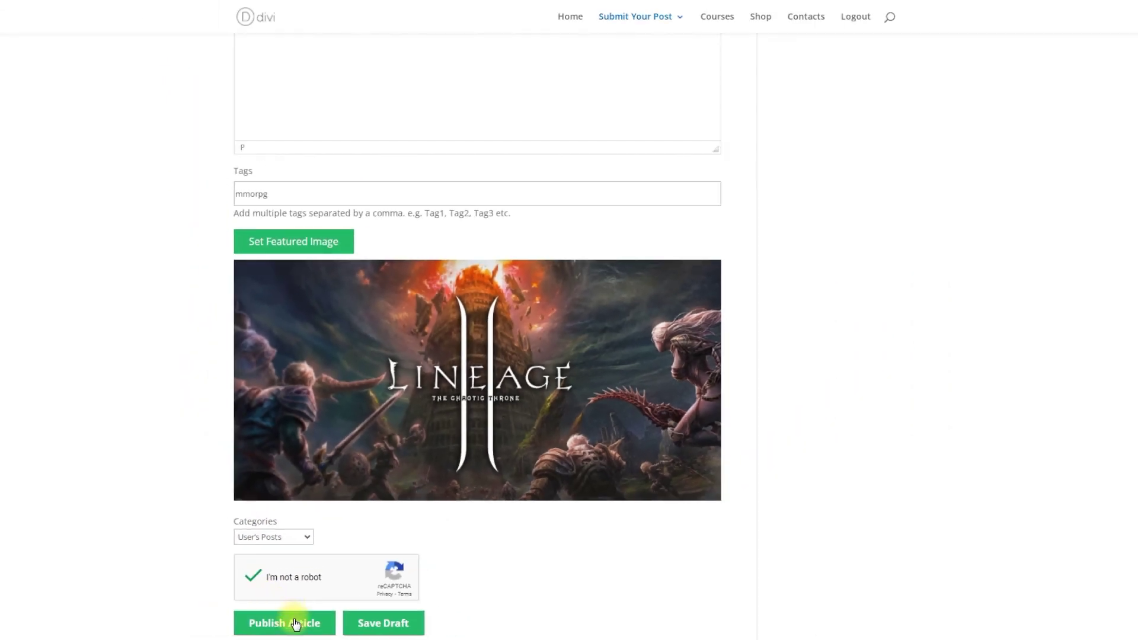
left_click(295, 624)
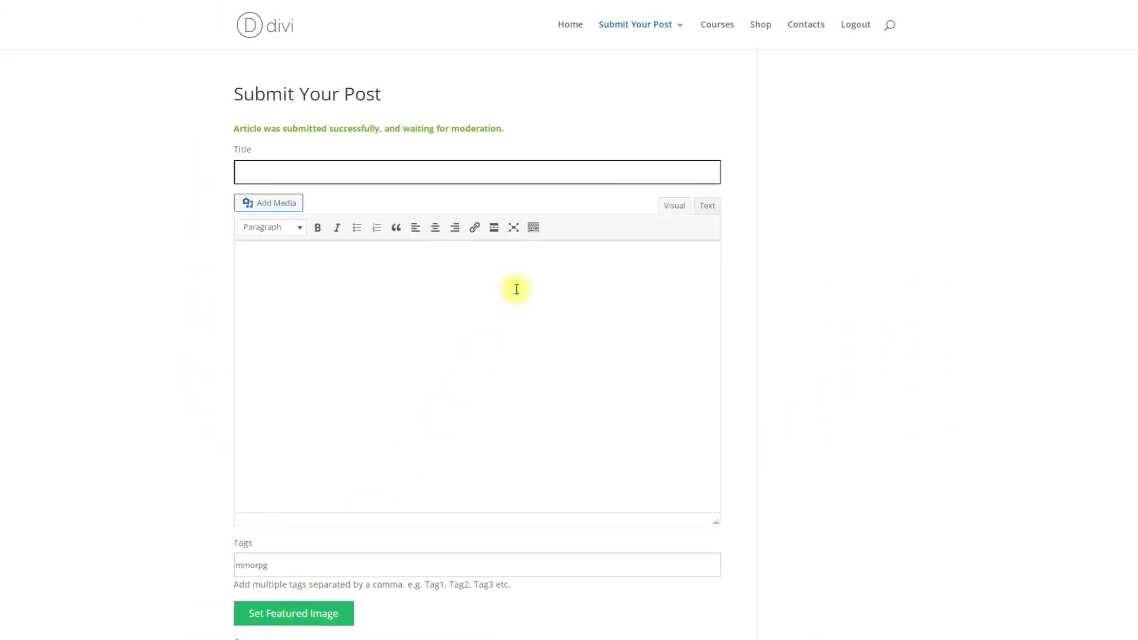
Step: Go to the User's Post Dashboard and open the posts awaiting moderation
mouse_move(655, 49)
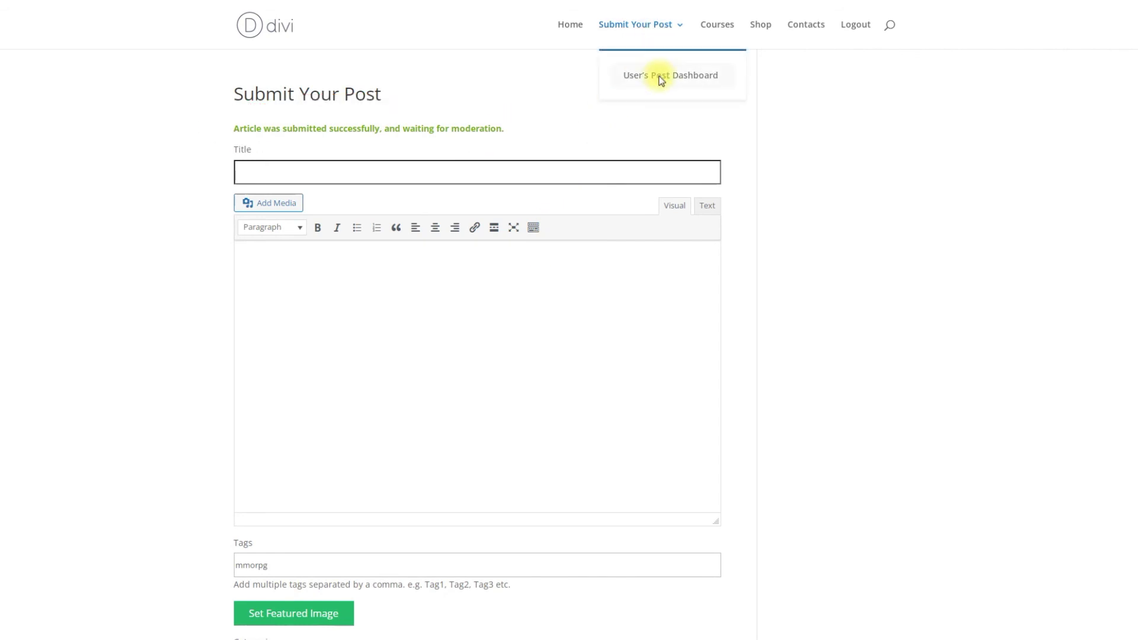
left_click(658, 77)
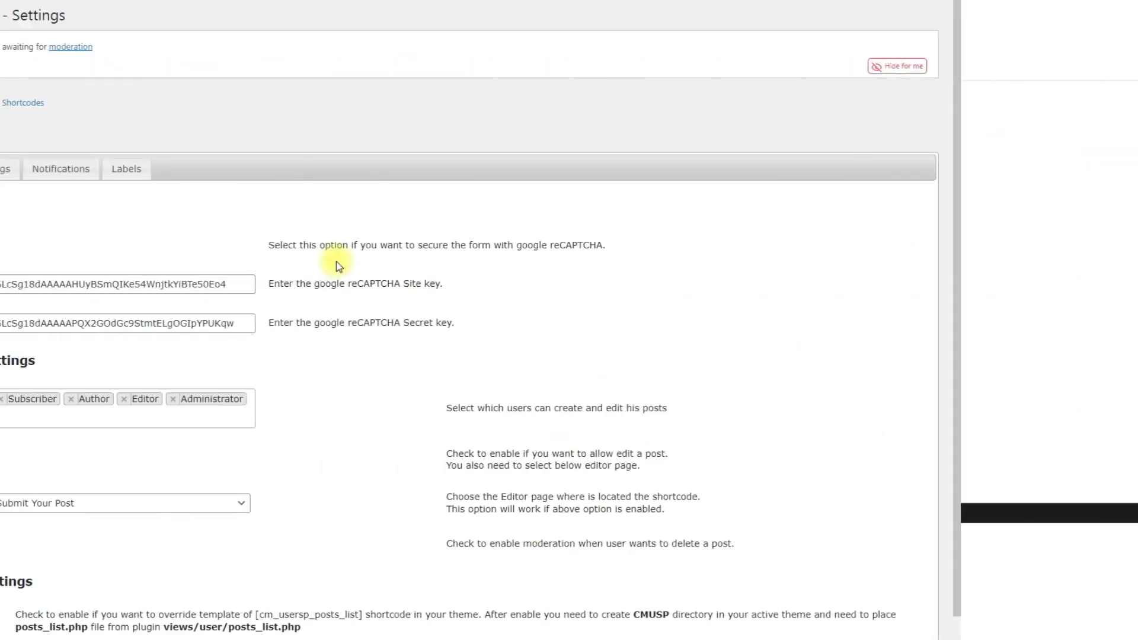
left_click(76, 47)
Step: Quick Edit the Lineage II draft to Published status, then open its post page from the home page
left_click(181, 104)
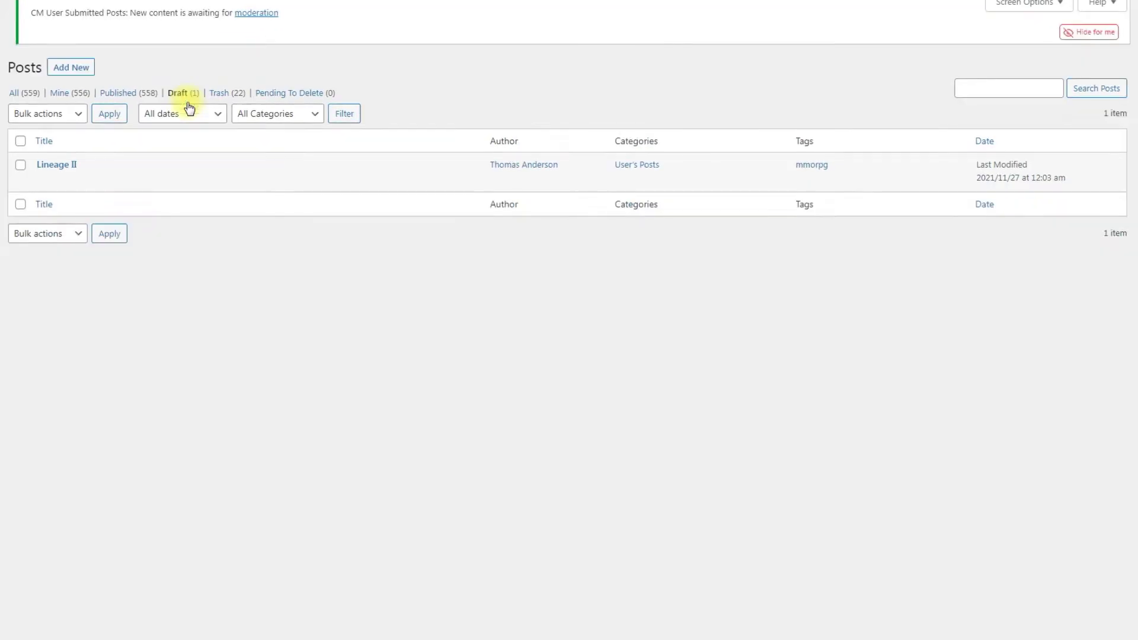
left_click(88, 187)
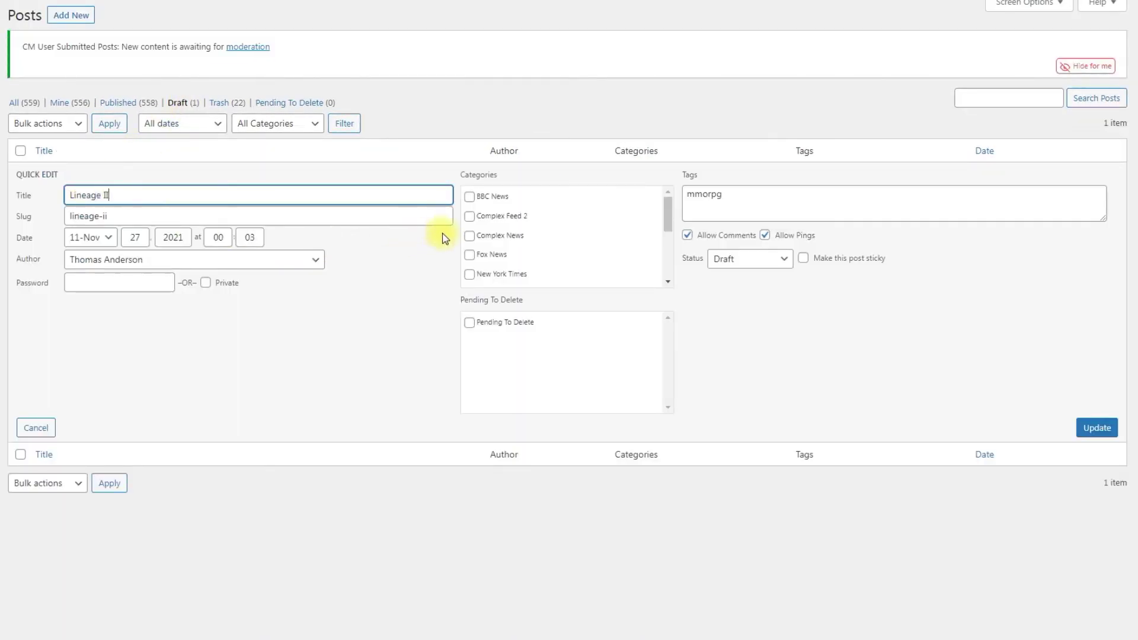
left_click(742, 259)
left_click(741, 275)
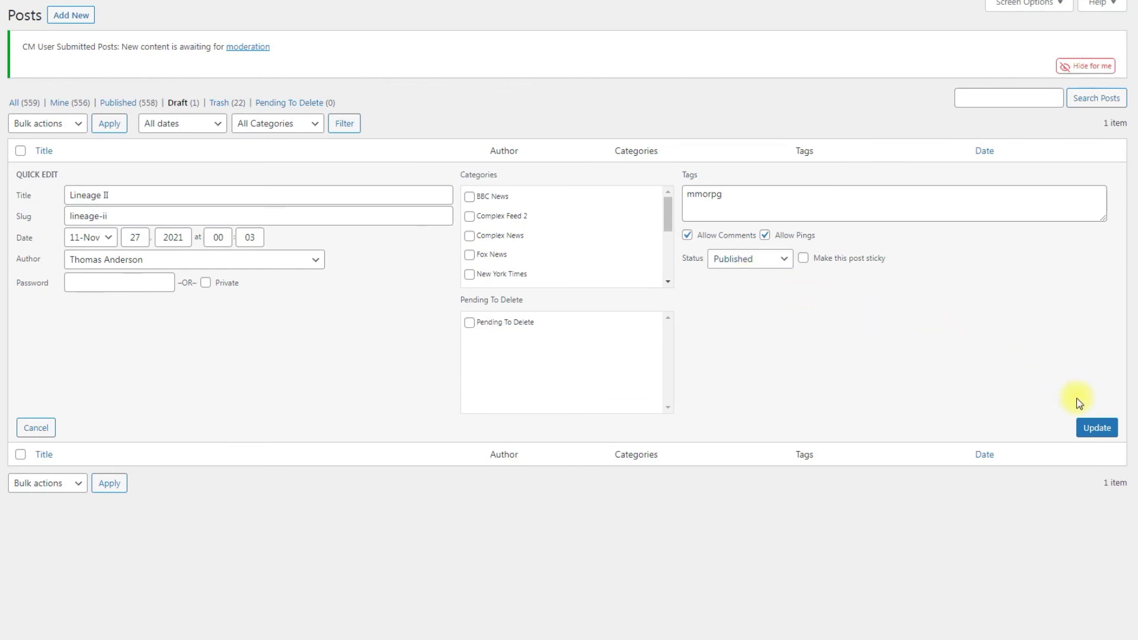
left_click(1095, 427)
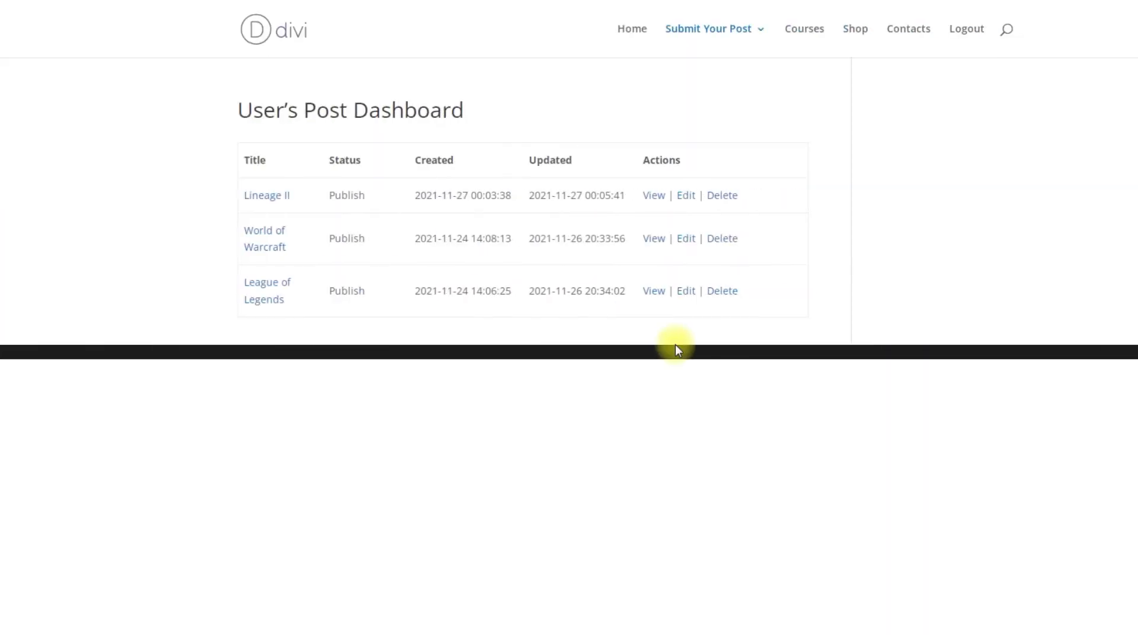
left_click(262, 45)
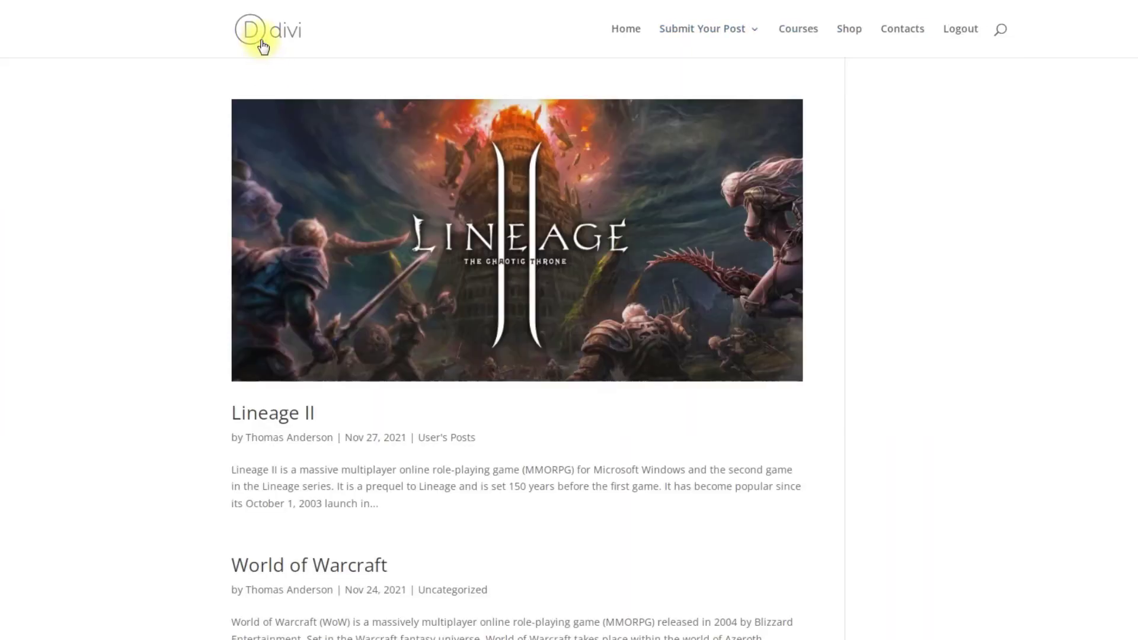
left_click(291, 413)
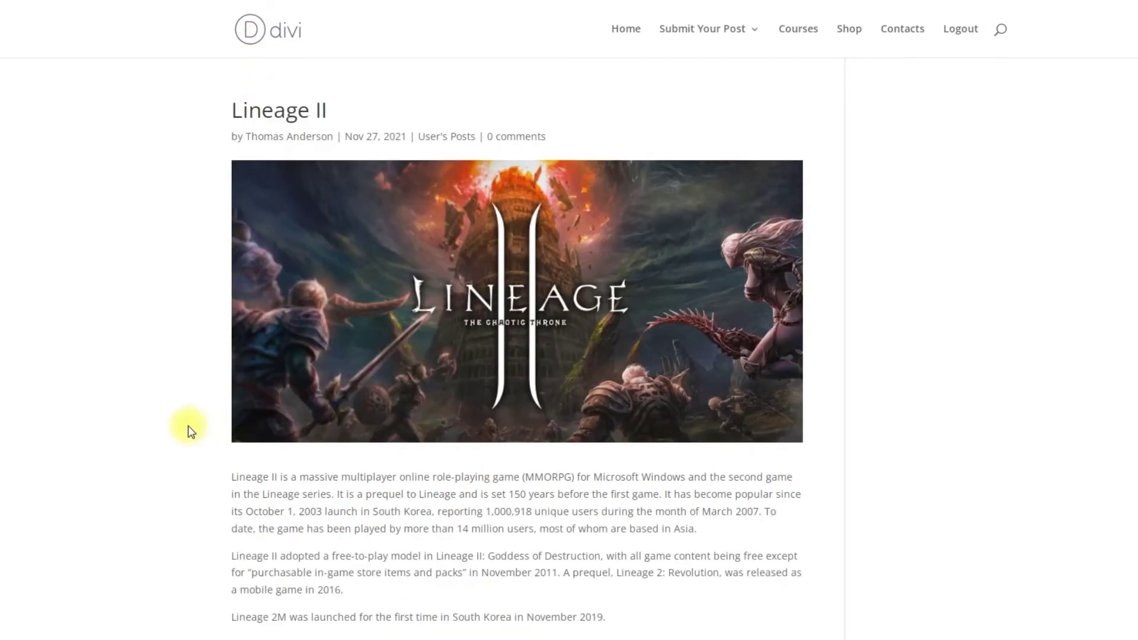